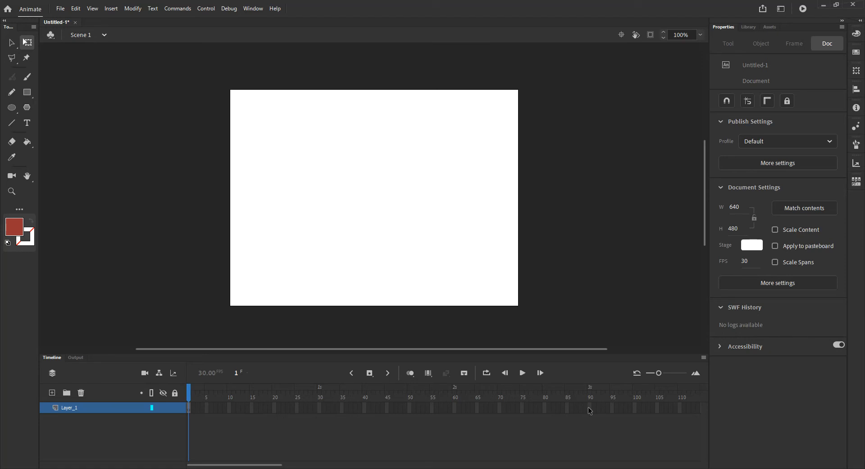
# Step: Draw a filled red circle about 91 px in diameter near the stage's left edge, without a stroke
pyautogui.click(11, 108)
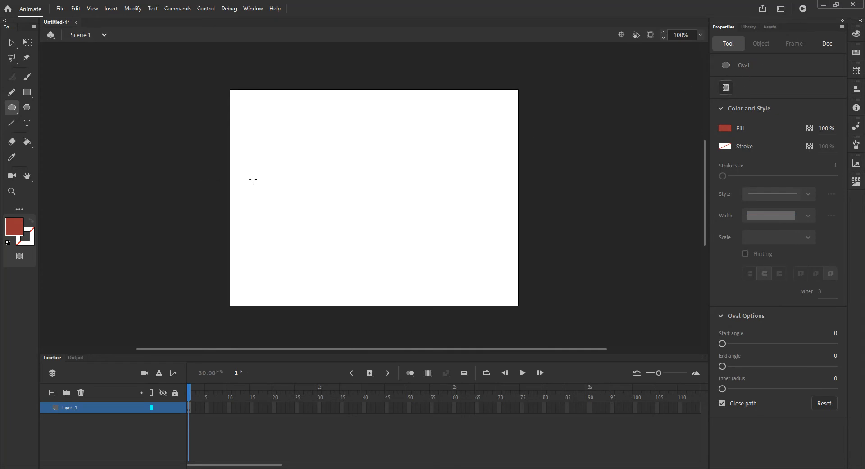
pyautogui.moveTo(248, 158); pyautogui.dragTo(287, 197)
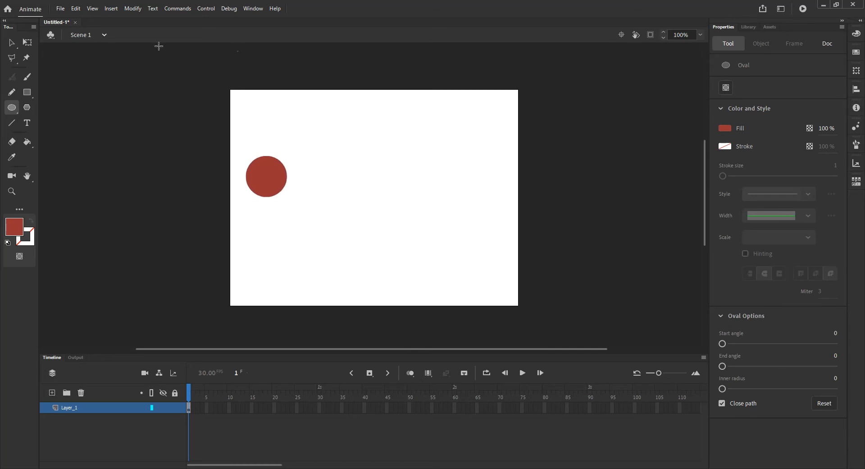
pyautogui.click(10, 43)
pyautogui.click(272, 179)
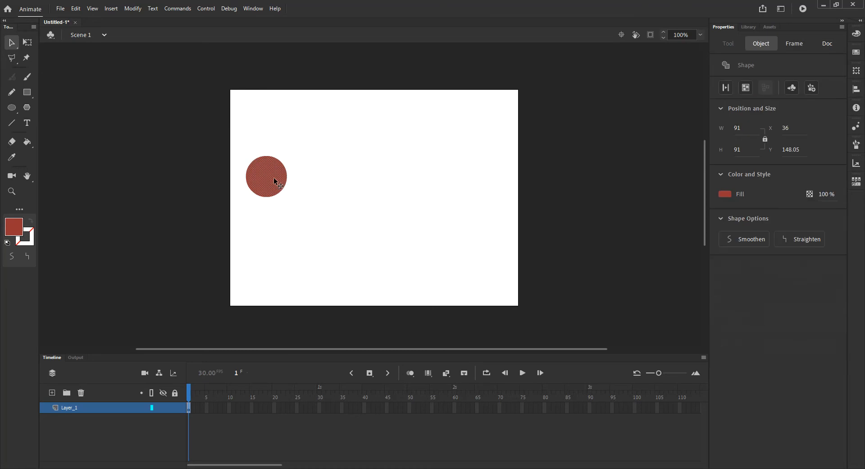
pyautogui.click(297, 199)
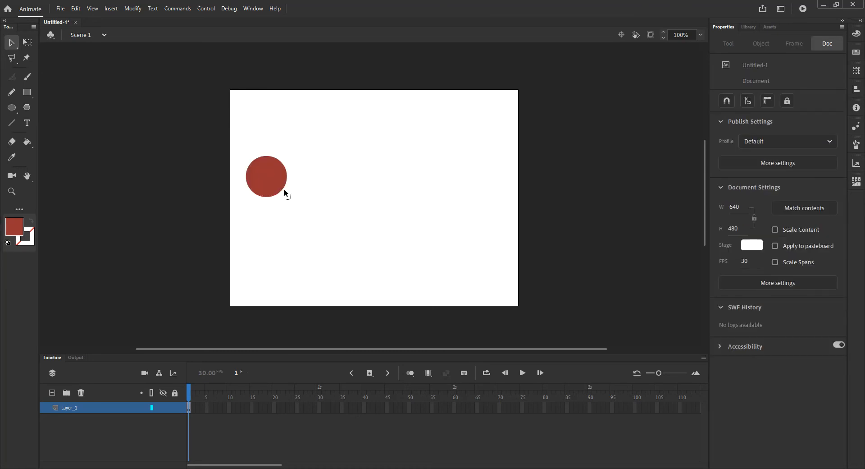
# Step: Center the circle horizontally and vertically relative to the stage
pyautogui.hotkey('ctrl', 'z')
pyautogui.click(275, 186)
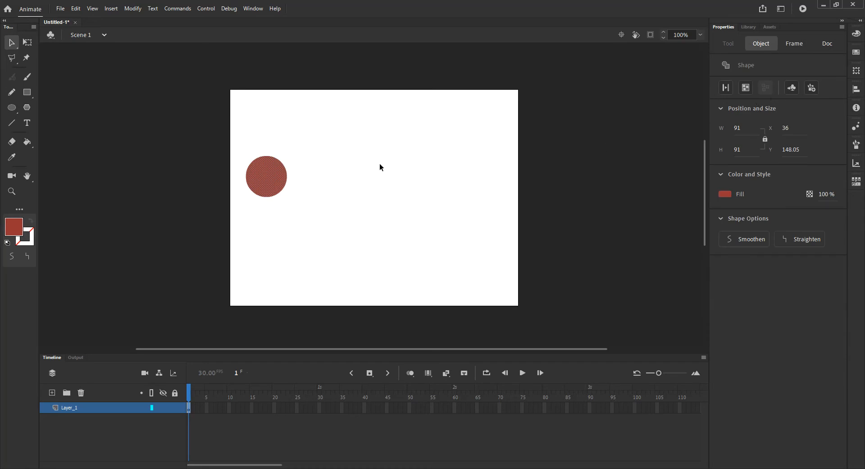
pyautogui.click(857, 90)
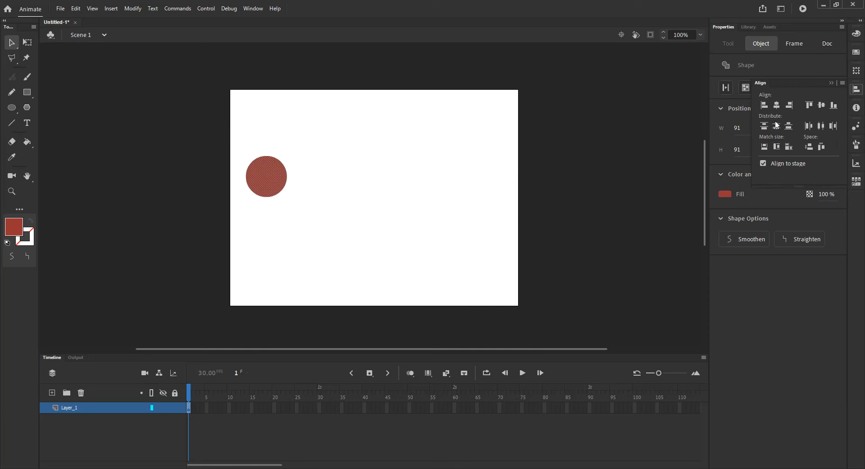
pyautogui.click(763, 163)
pyautogui.click(777, 105)
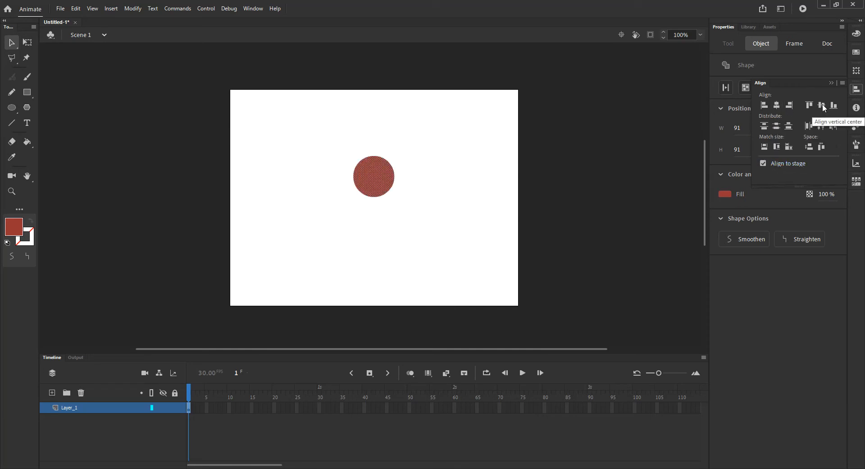
pyautogui.click(823, 105)
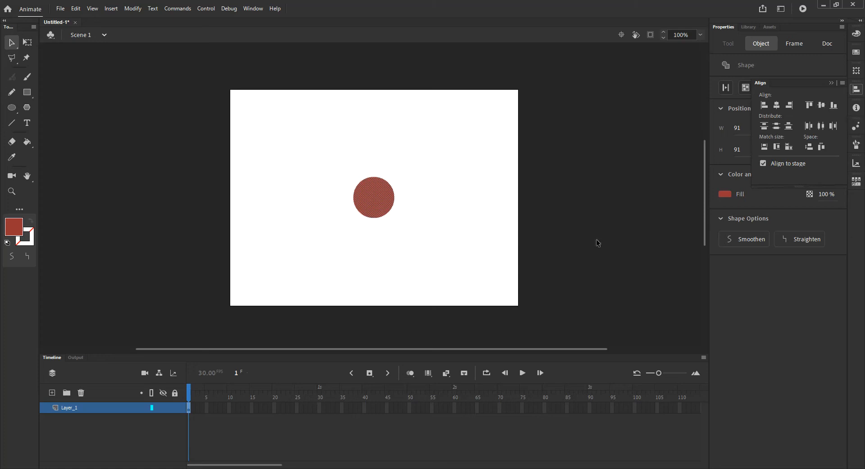
pyautogui.moveTo(339, 162); pyautogui.dragTo(441, 247)
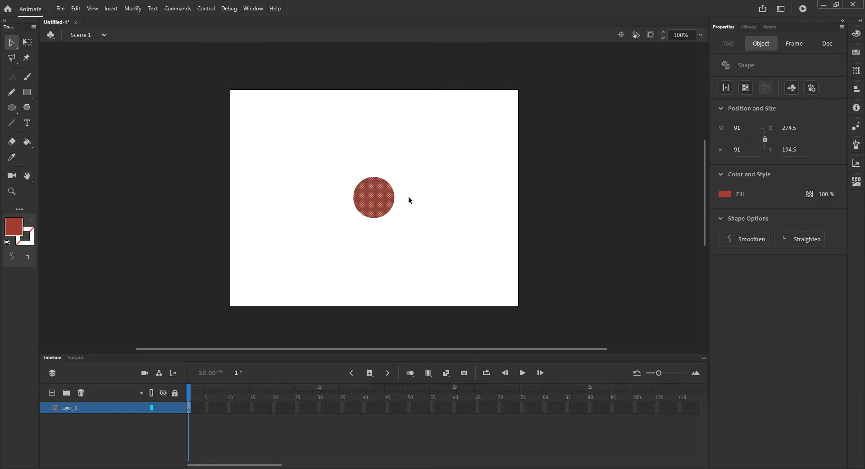
# Step: Convert the circle to a Graphic symbol named Circle
pyautogui.click(133, 9)
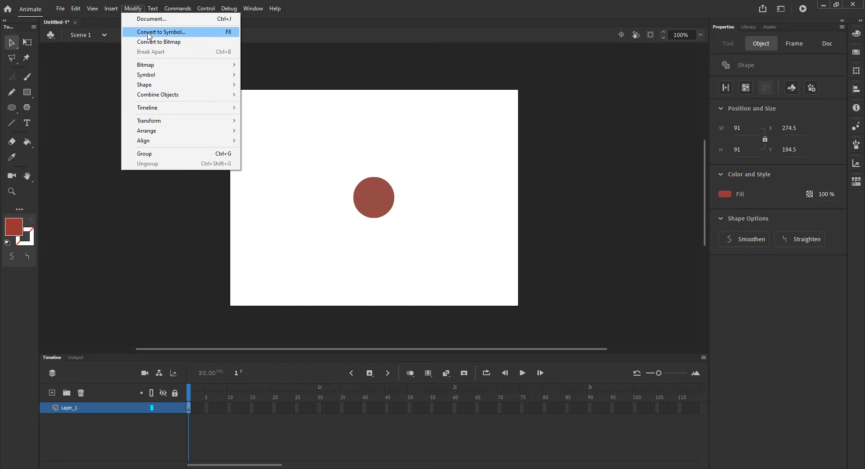
pyautogui.click(229, 32)
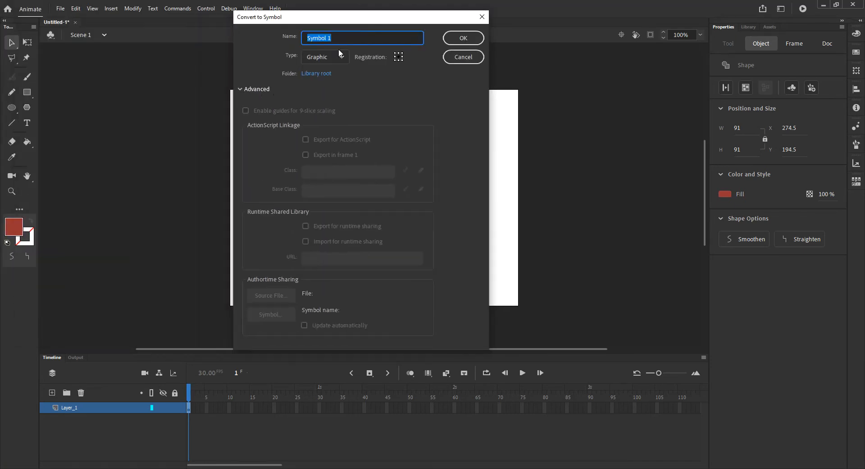
pyautogui.click(241, 89)
pyautogui.moveTo(293, 17); pyautogui.dragTo(155, 125)
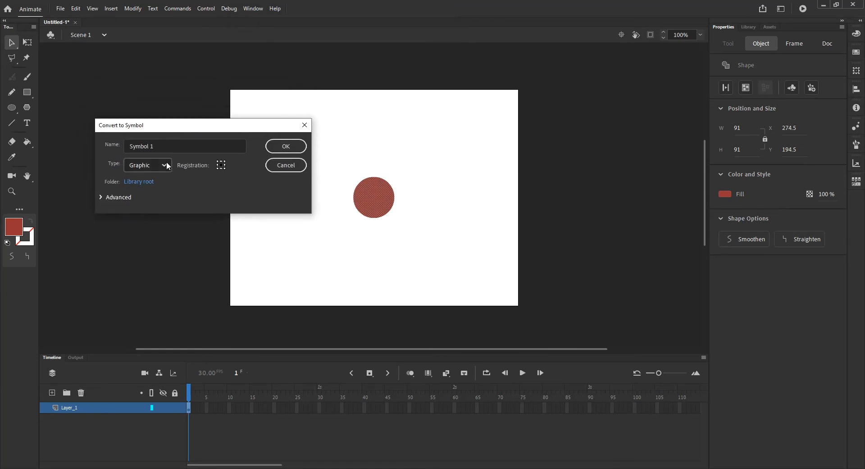
pyautogui.click(163, 145)
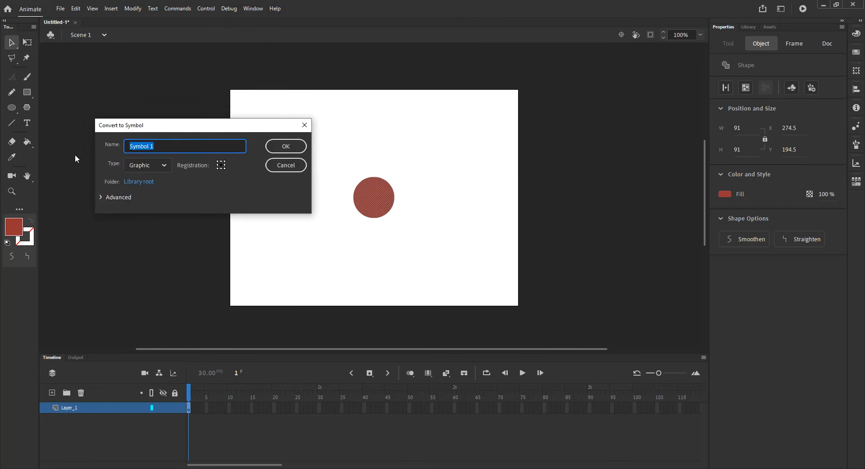
pyautogui.write('Circle')
pyautogui.click(153, 165)
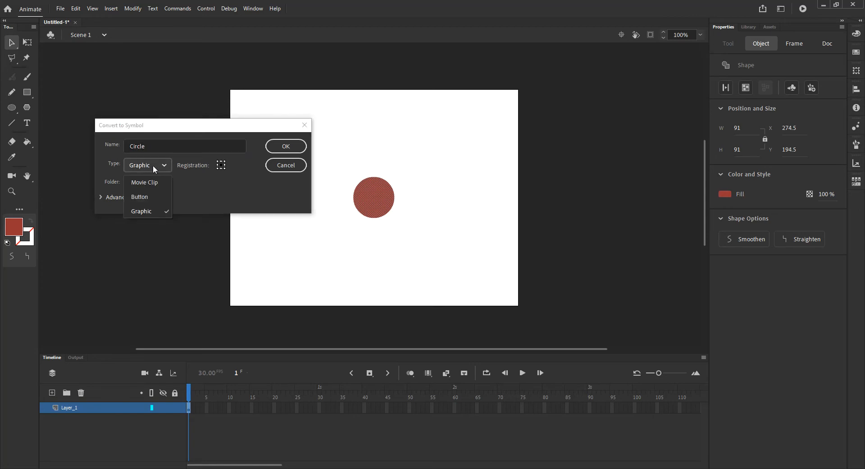
pyautogui.click(151, 165)
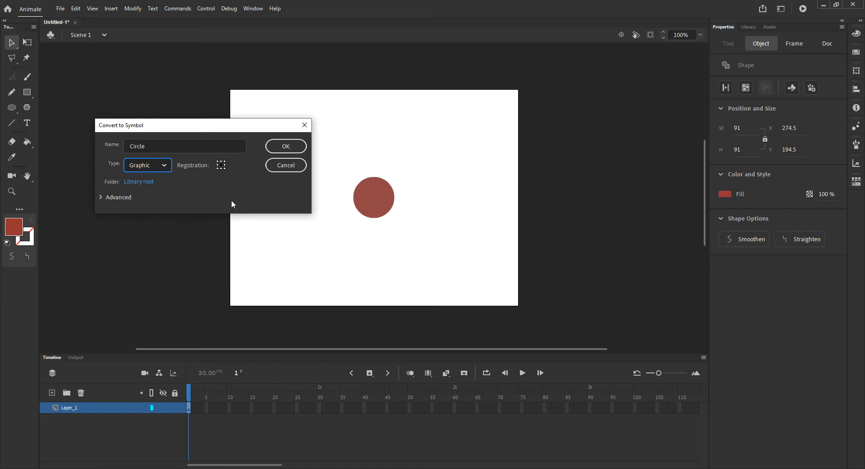
pyautogui.click(287, 146)
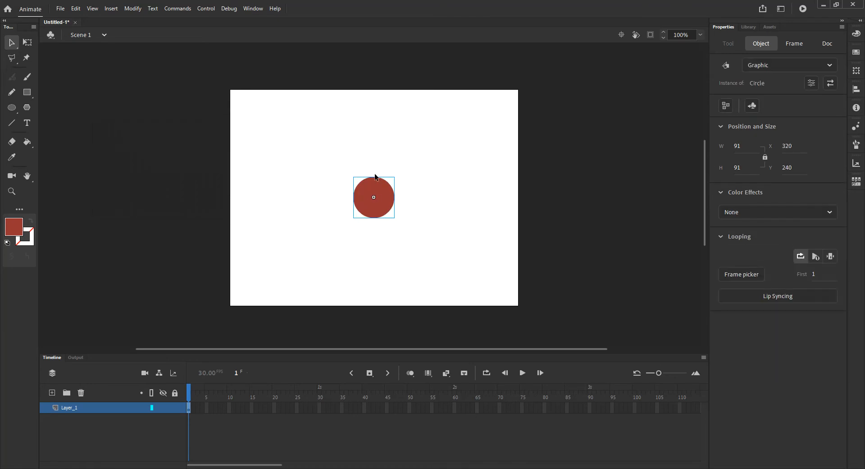
# Step: Place three more instances of the Circle symbol from the library on the stage, and delete them again
pyautogui.click(750, 27)
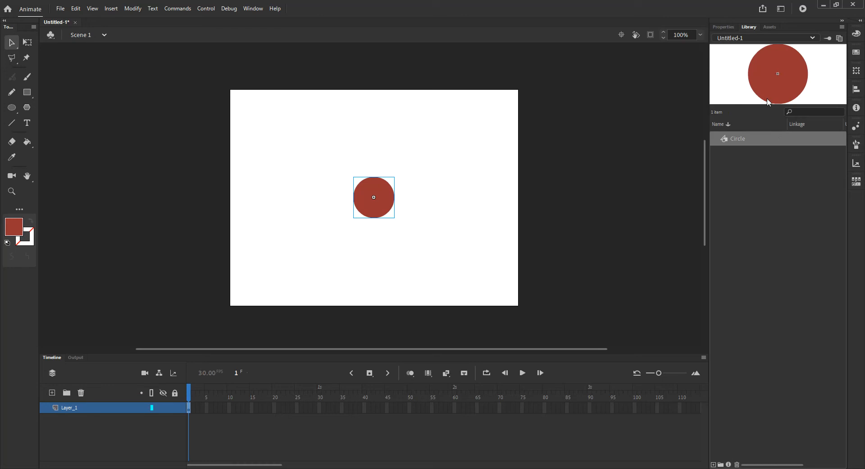
pyautogui.moveTo(729, 138); pyautogui.dragTo(440, 231)
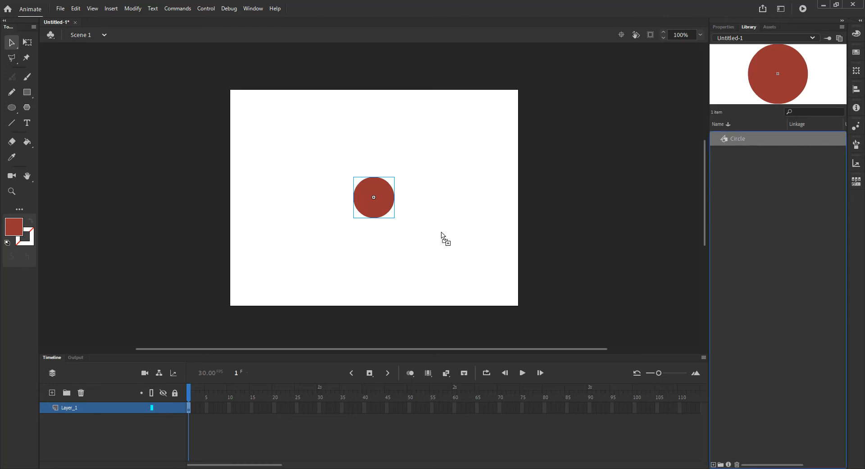
pyautogui.moveTo(674, 178); pyautogui.dragTo(442, 179)
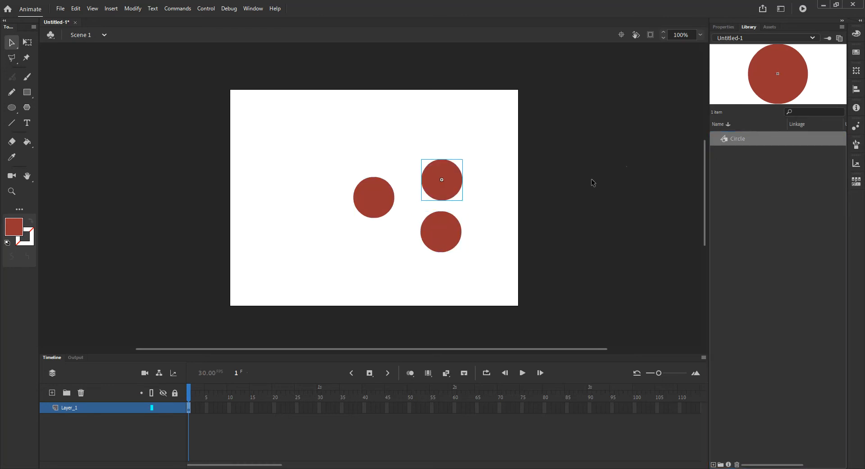
pyautogui.moveTo(726, 141); pyautogui.dragTo(471, 248)
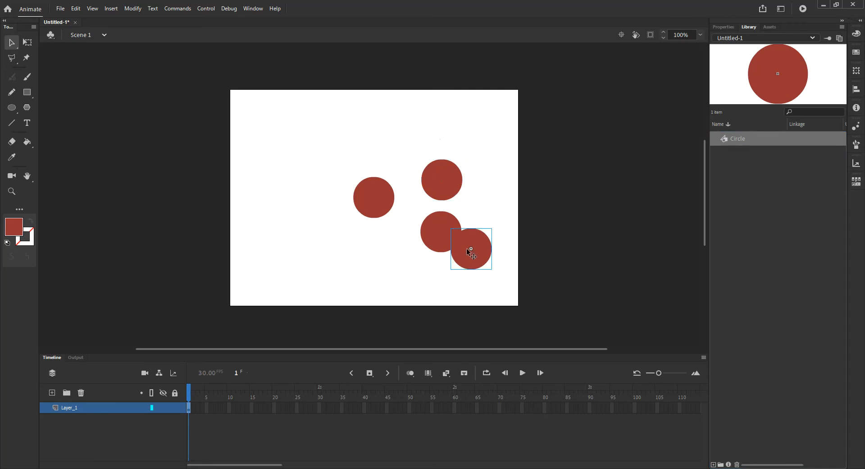
pyautogui.moveTo(424, 135); pyautogui.dragTo(505, 302)
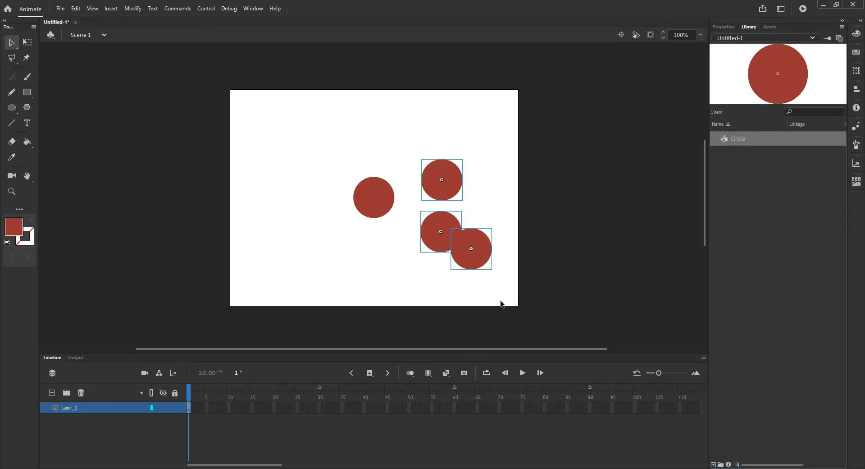
pyautogui.press('Delete')
# Step: Examine the centered Circle instance's properties, its instance behavior options and its symbol entry in the library
pyautogui.click(397, 196)
pyautogui.click(725, 28)
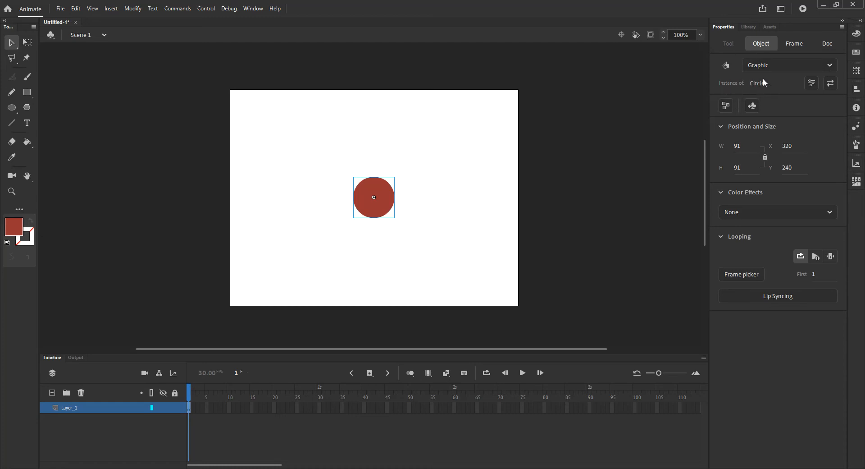
pyautogui.click(749, 27)
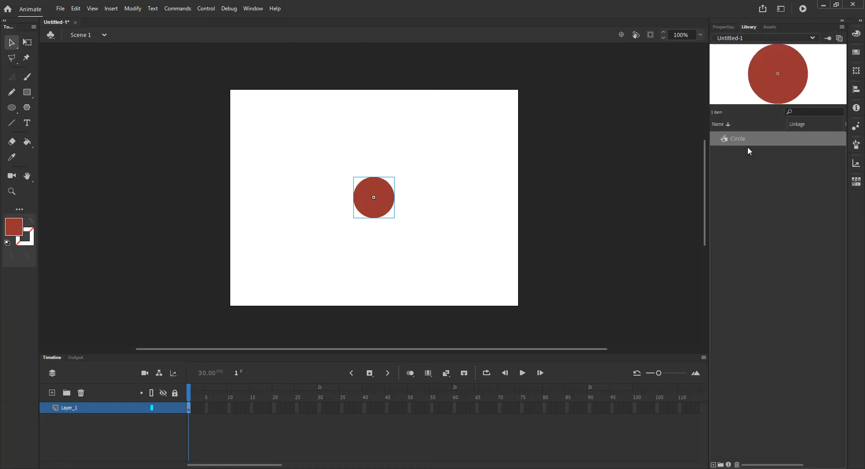
pyautogui.click(723, 28)
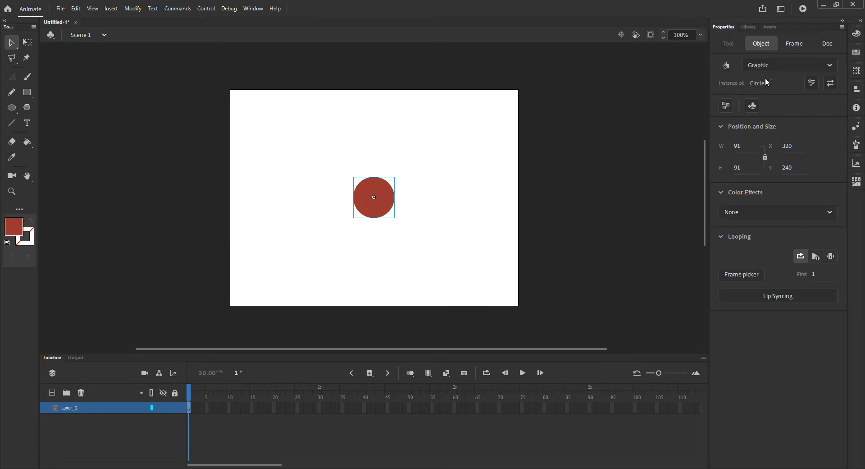
pyautogui.click(831, 66)
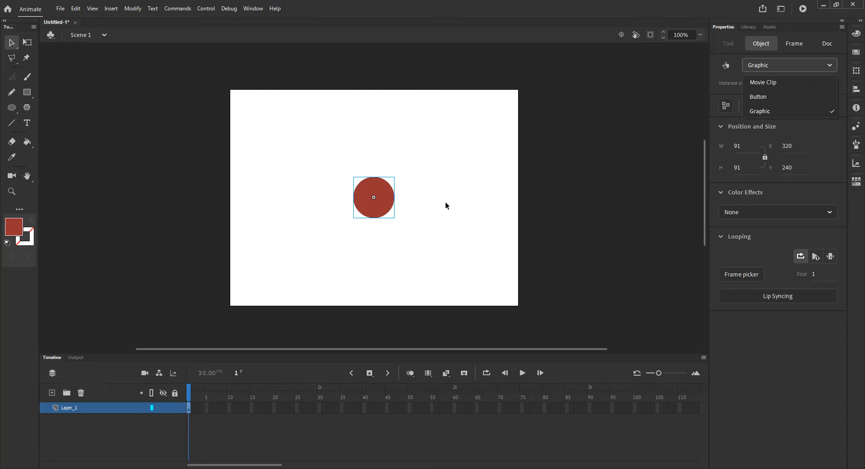
pyautogui.click(747, 26)
pyautogui.click(745, 26)
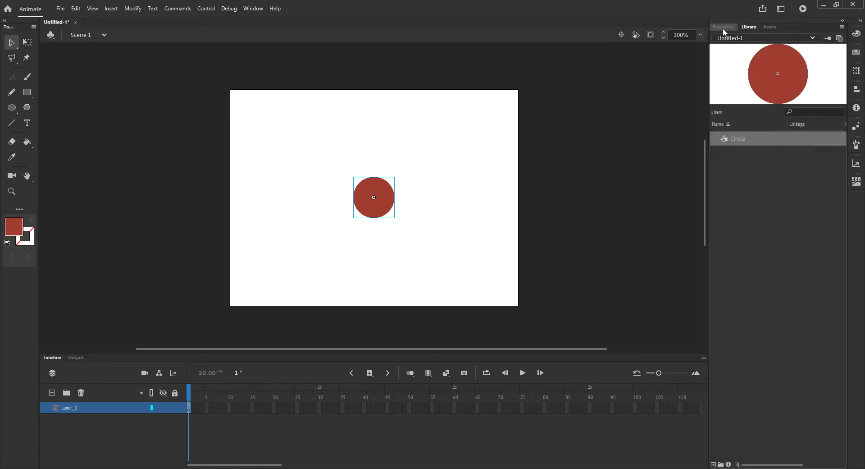
pyautogui.click(723, 26)
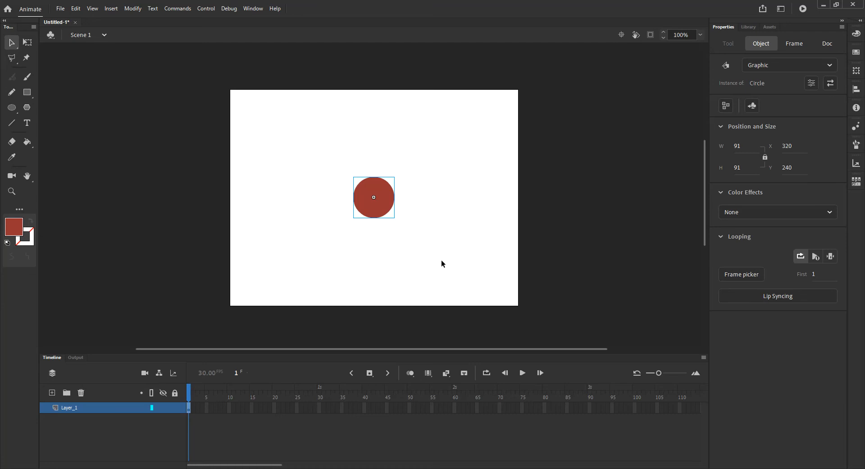
pyautogui.click(749, 26)
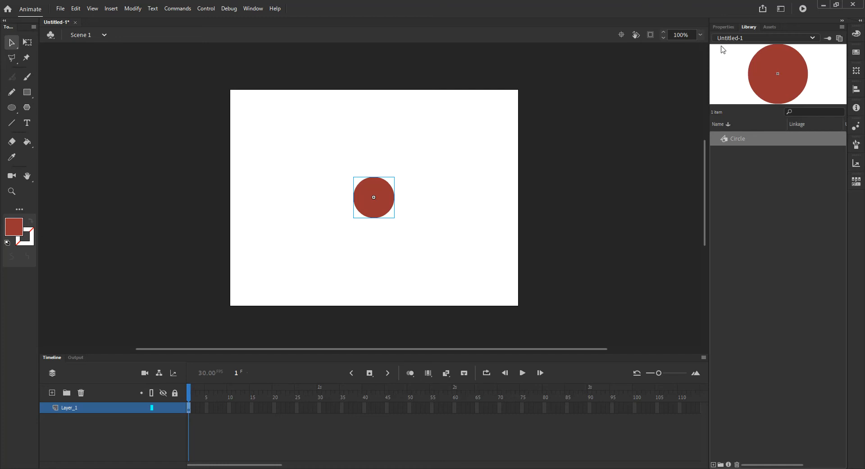
pyautogui.click(721, 28)
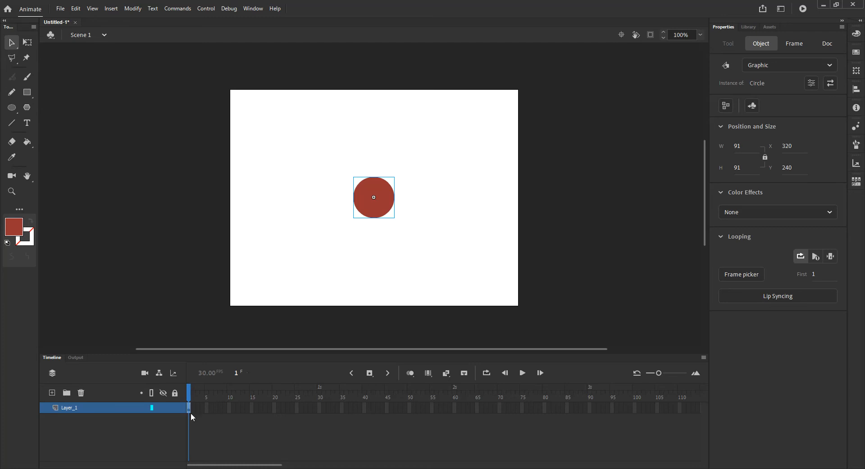
# Step: Rename Layer_1 to Motion
pyautogui.doubleClick(71, 408)
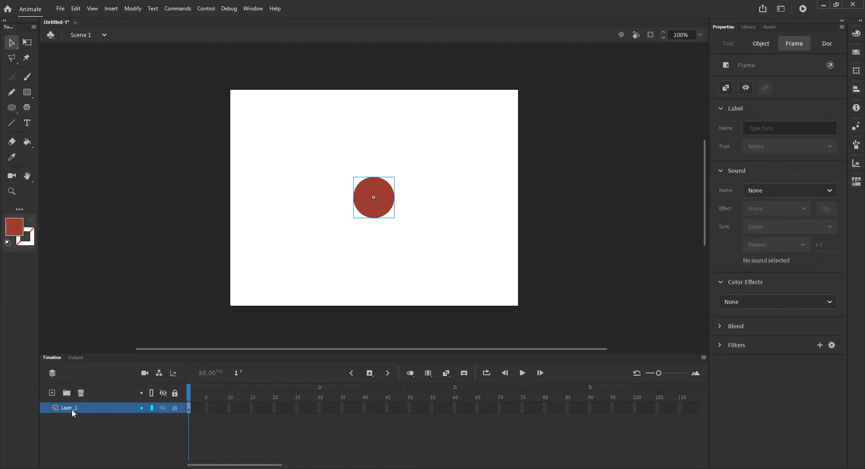
pyautogui.write('Motion')
pyautogui.press('Return')
pyautogui.click(523, 373)
pyautogui.click(319, 407)
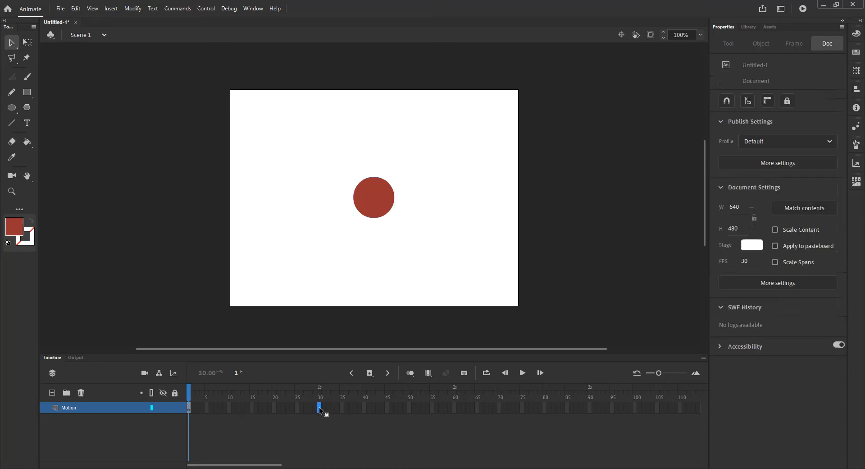
pyautogui.click(455, 407)
pyautogui.click(372, 375)
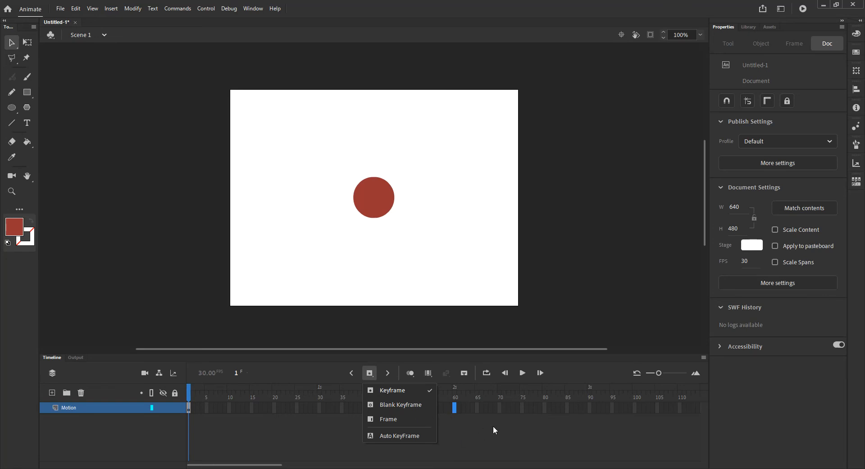
pyautogui.click(261, 440)
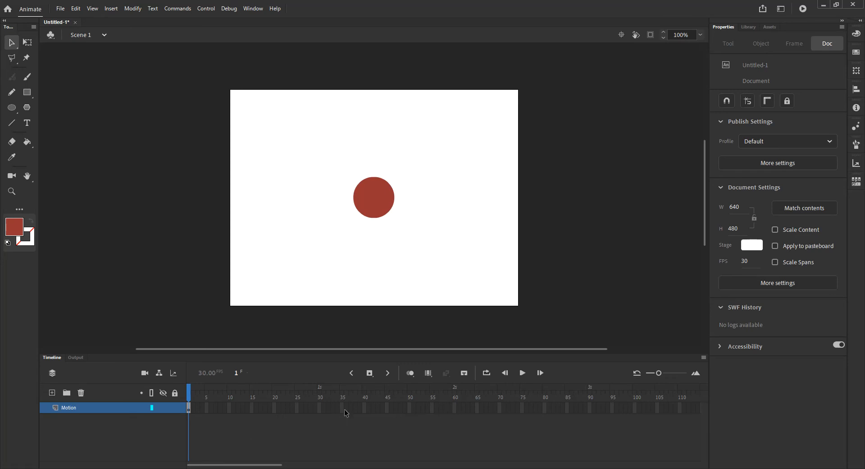
# Step: Create a motion tween for the circle from frame 1 of the Motion layer
pyautogui.click(320, 408)
pyautogui.rightClick(190, 408)
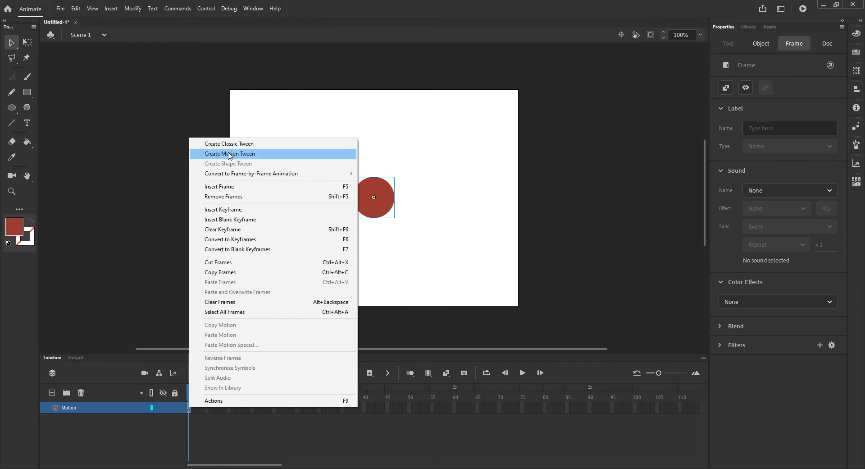
pyautogui.click(263, 156)
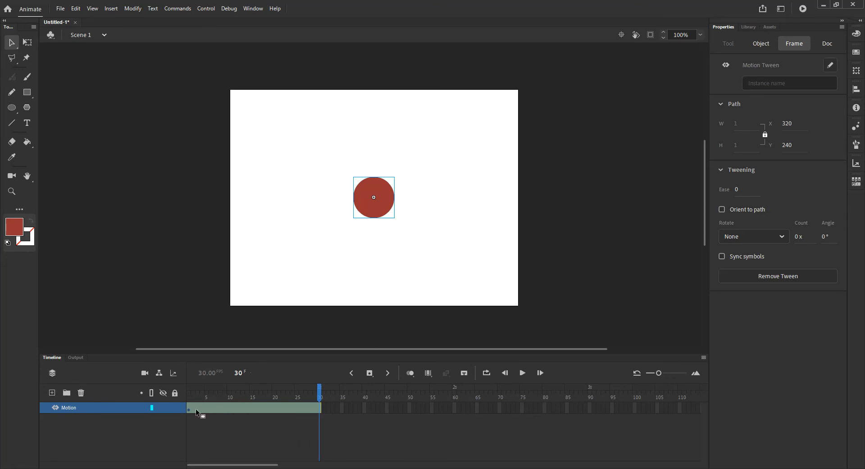
pyautogui.click(310, 425)
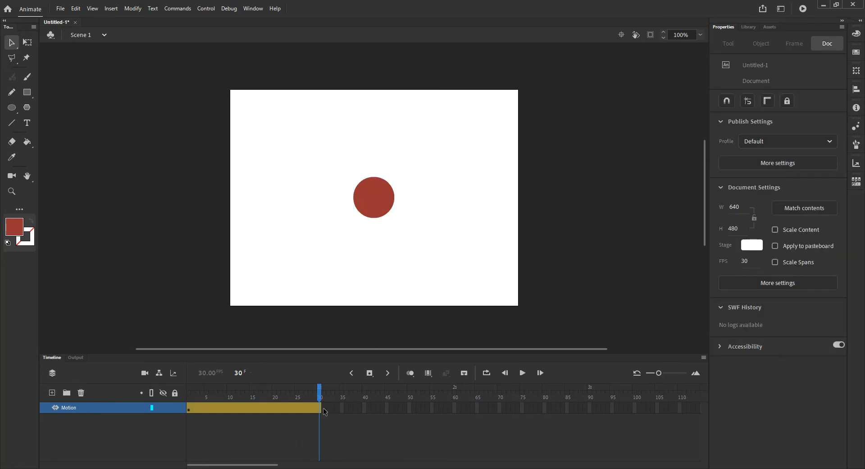
# Step: Insert a Scale keyframe at frame 30 of the Motion layer's tween
pyautogui.click(320, 408)
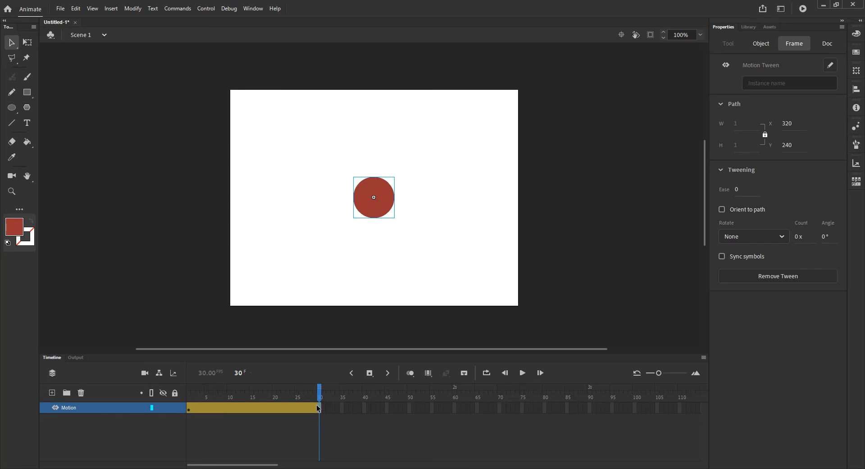
pyautogui.press('Return')
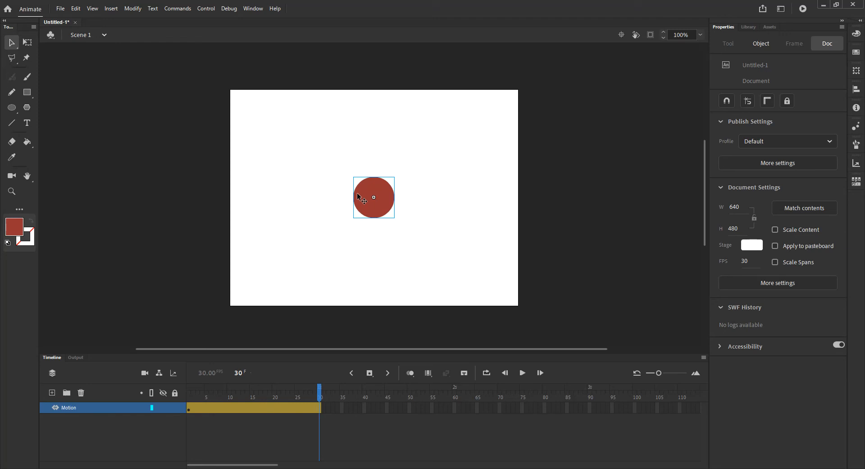
pyautogui.rightClick(320, 408)
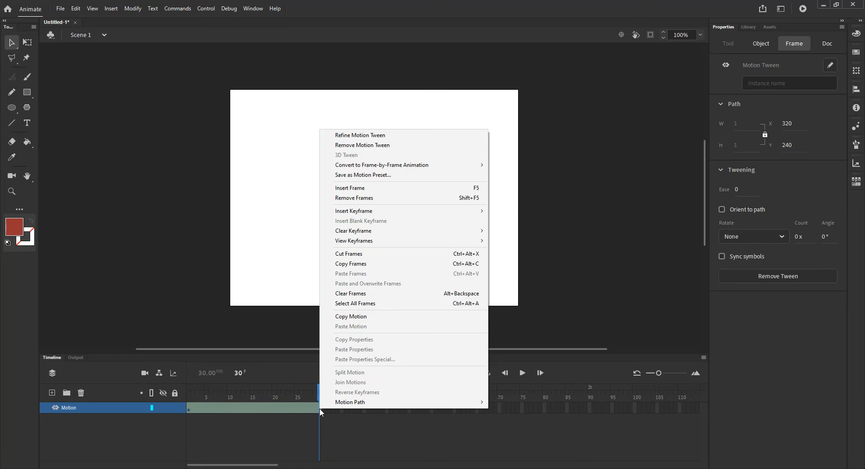
pyautogui.moveTo(370, 212)
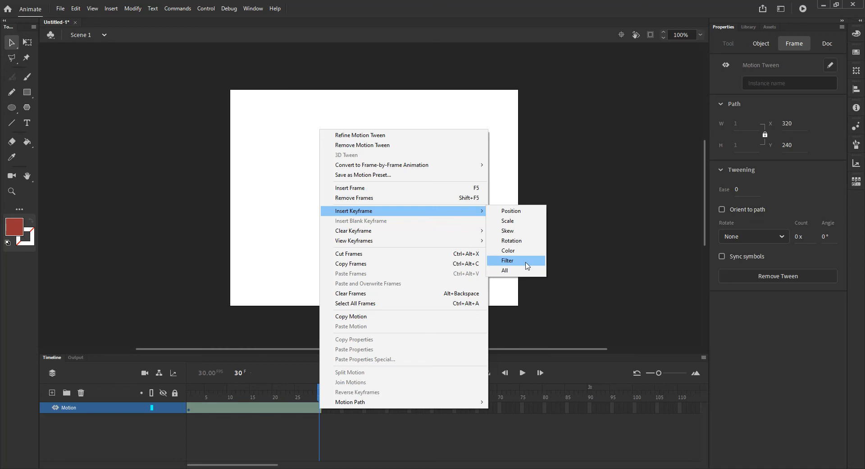
pyautogui.click(516, 221)
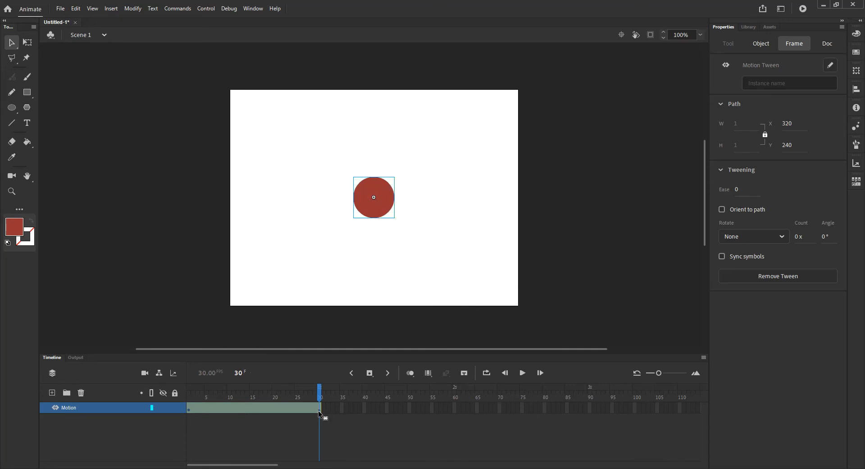
pyautogui.click(319, 410)
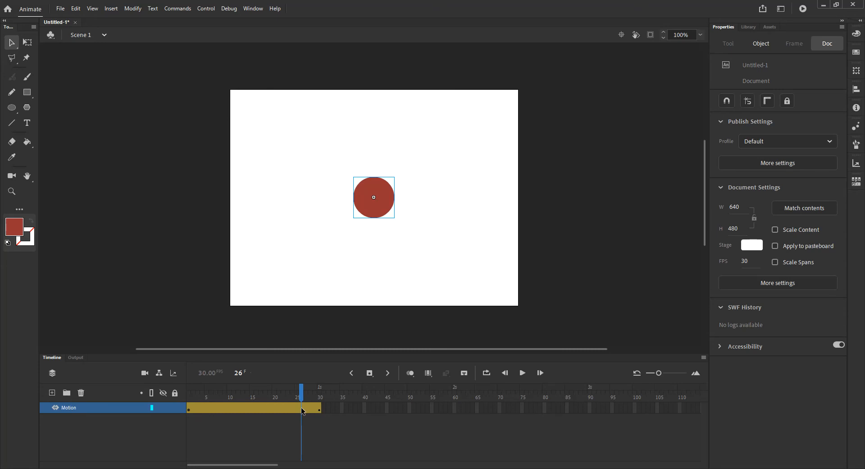
# Step: At frame 30, enlarge the circle about its center to about 329 px wide and high with the Free Transform tool
pyautogui.moveTo(312, 410)
pyautogui.mouseDown()
pyautogui.moveTo(293, 409)
pyautogui.moveTo(319, 409)
pyautogui.mouseUp()
pyautogui.moveTo(301, 389); pyautogui.dragTo(320, 390)
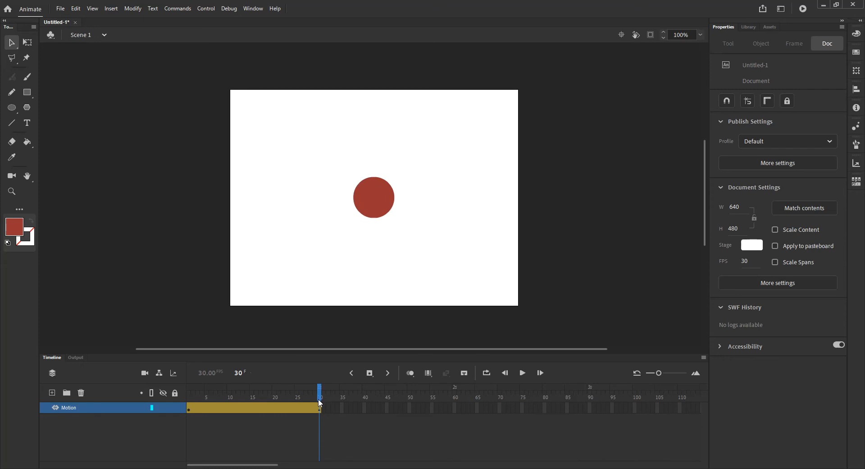
pyautogui.click(320, 409)
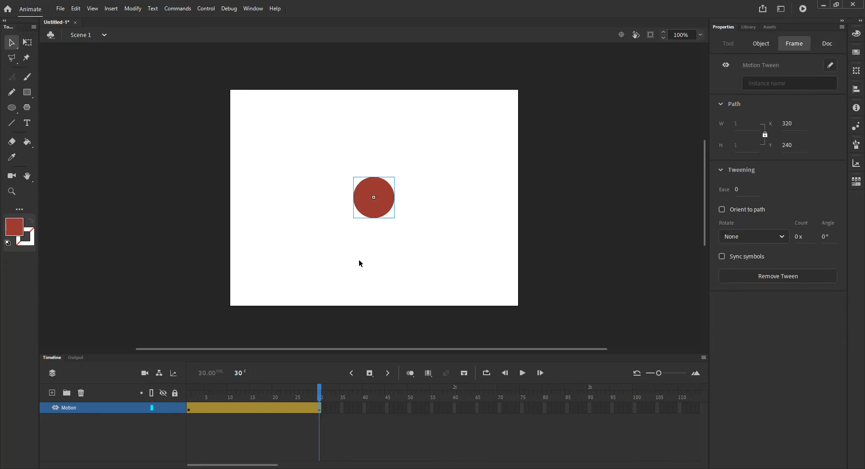
pyautogui.click(382, 190)
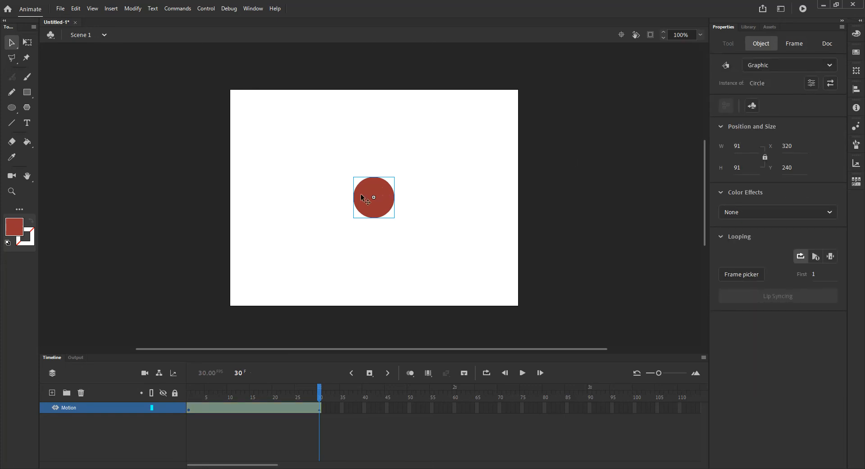
pyautogui.click(27, 42)
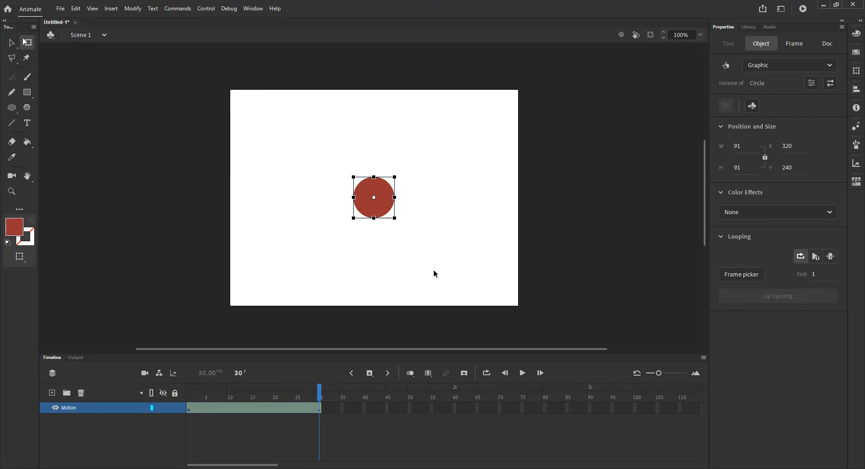
pyautogui.moveTo(395, 219); pyautogui.dragTo(449, 273)
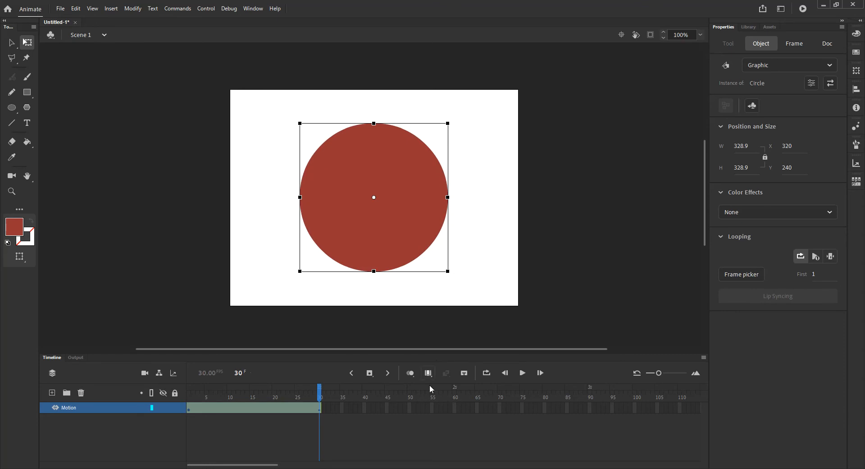
# Step: Play the scale animation several times to check how the circle grows
pyautogui.click(523, 373)
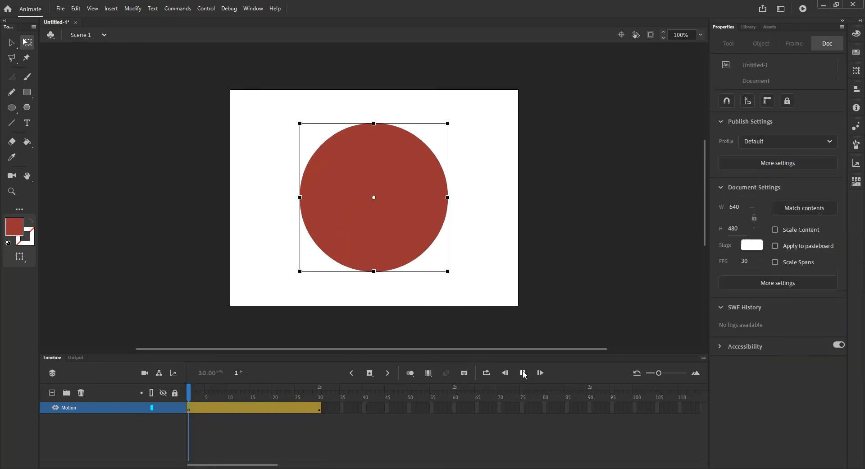
pyautogui.click(523, 373)
pyautogui.click(522, 373)
pyautogui.click(523, 373)
pyautogui.click(523, 372)
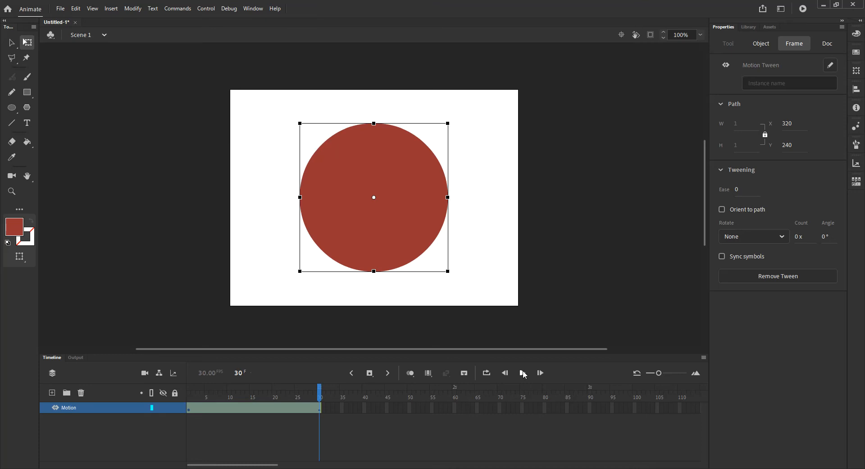
pyautogui.moveTo(319, 396); pyautogui.dragTo(314, 452)
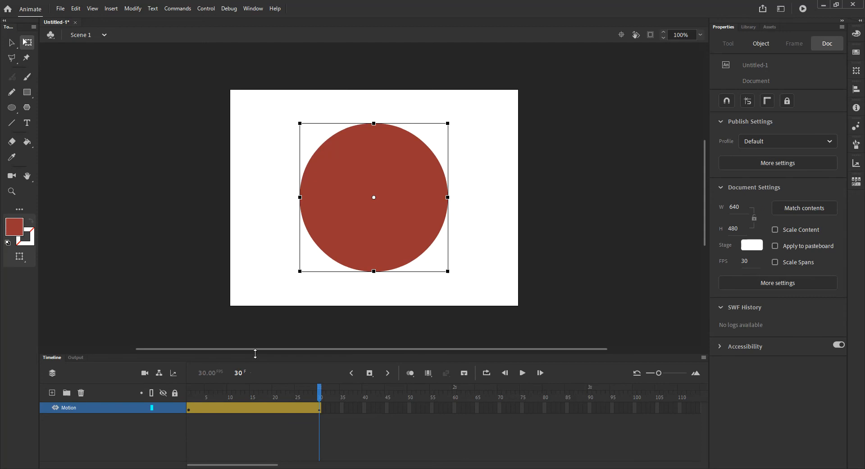
# Step: Open the property graph of the Motion layer's tween, enlarging the timeline and centering the stage
pyautogui.moveTo(255, 353); pyautogui.dragTo(260, 272)
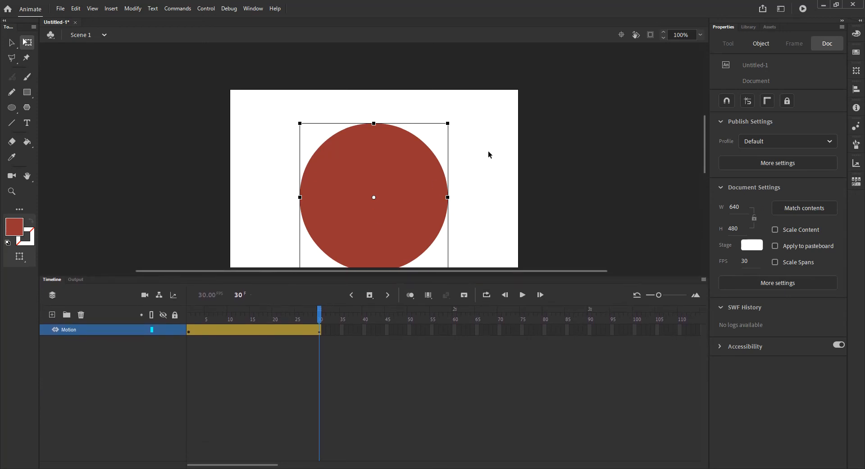
pyautogui.click(622, 35)
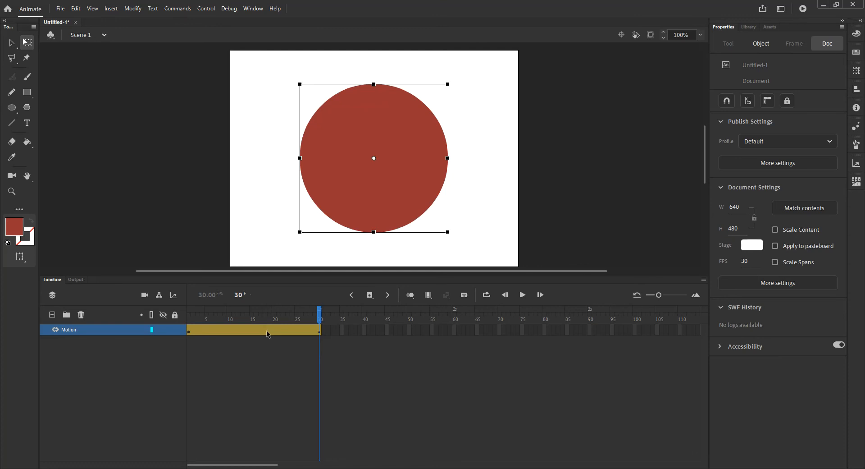
pyautogui.doubleClick(243, 333)
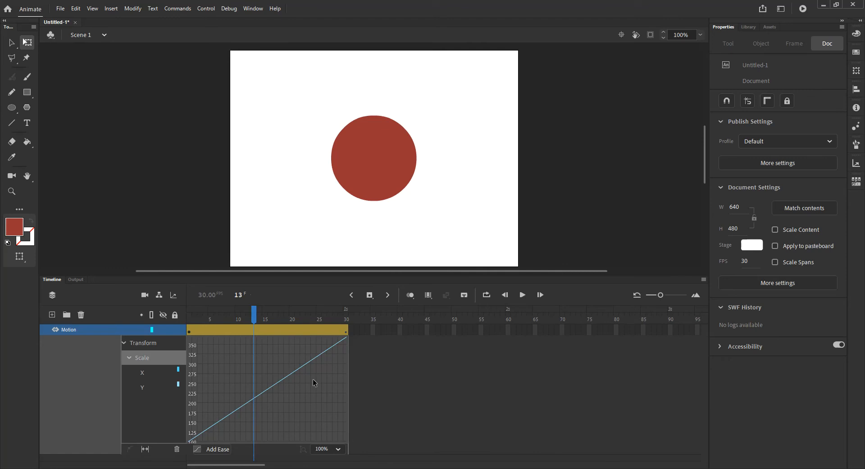
pyautogui.moveTo(237, 275); pyautogui.dragTo(238, 245)
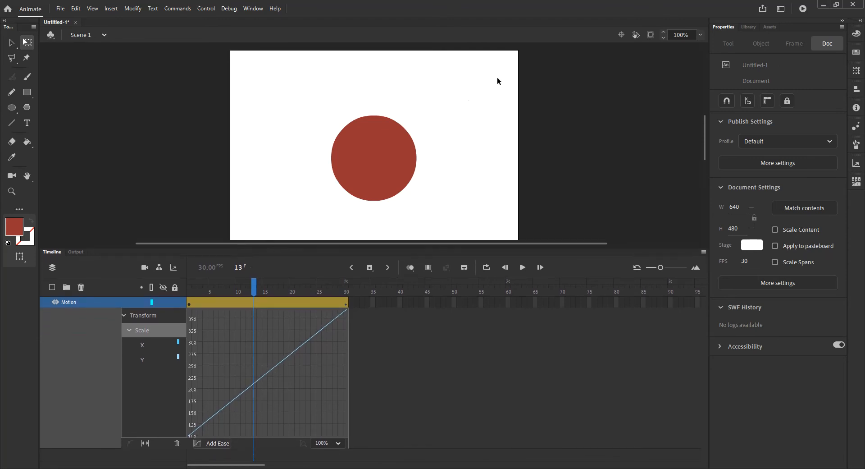
pyautogui.click(623, 36)
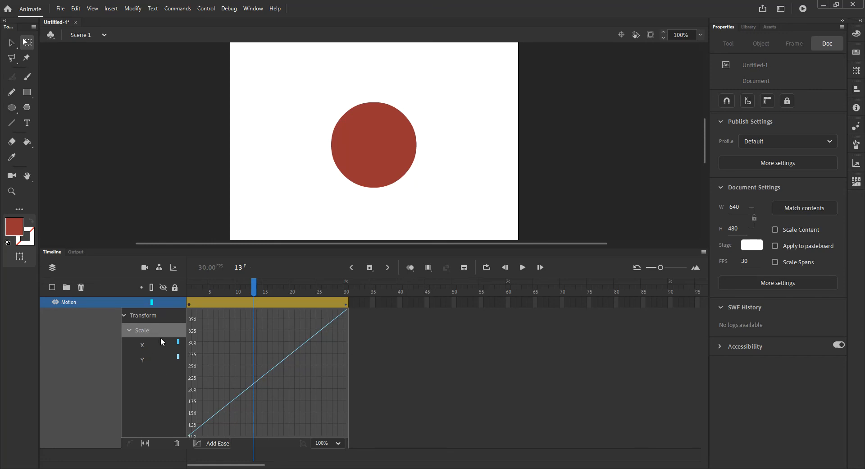
# Step: Review the tween's Transform properties and the keyframe types that can be inserted at frame 24
pyautogui.click(124, 315)
pyautogui.click(124, 315)
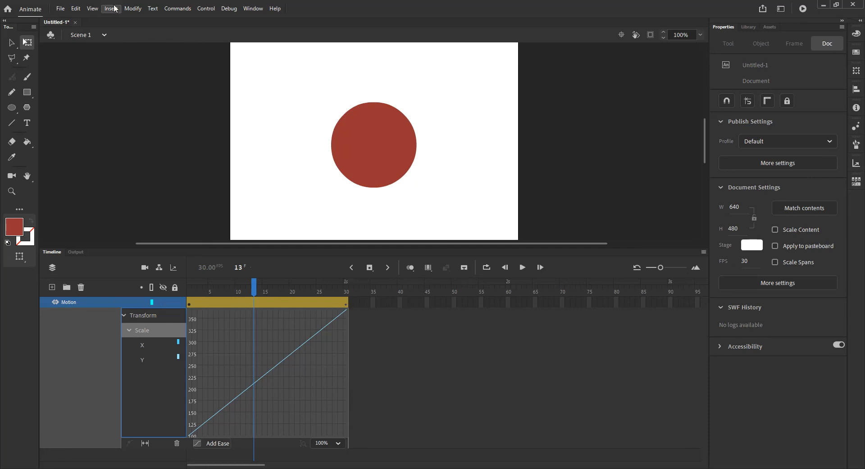
pyautogui.rightClick(313, 302)
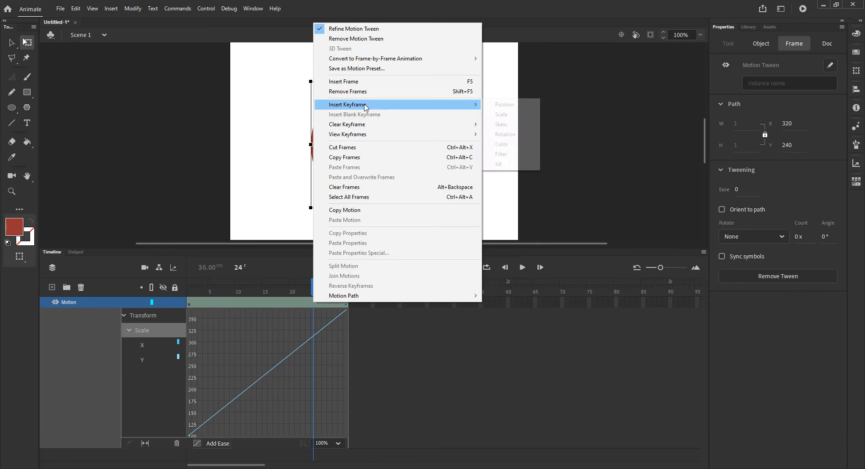
pyautogui.moveTo(464, 106)
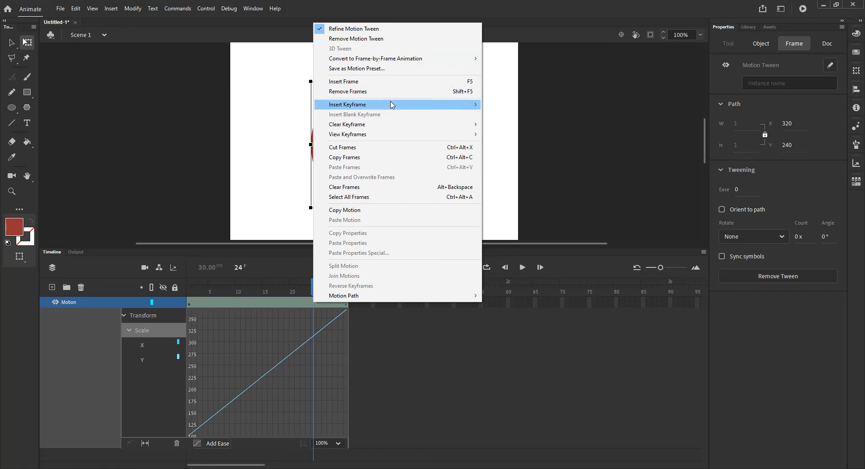
pyautogui.moveTo(391, 104)
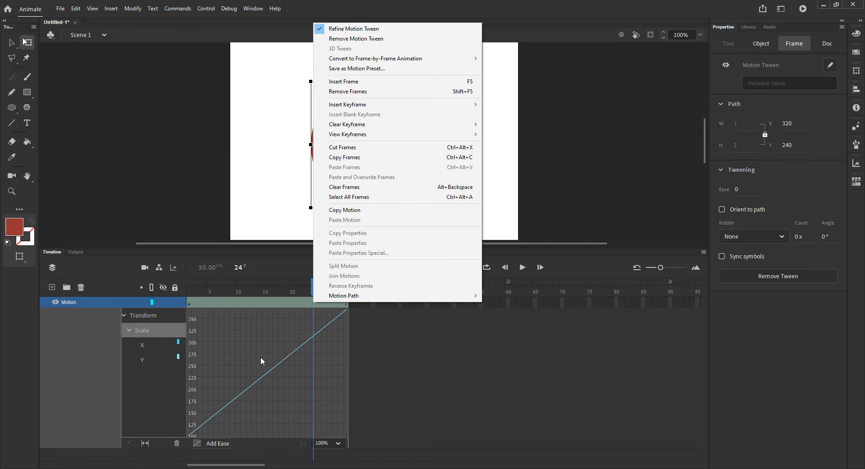
pyautogui.click(136, 320)
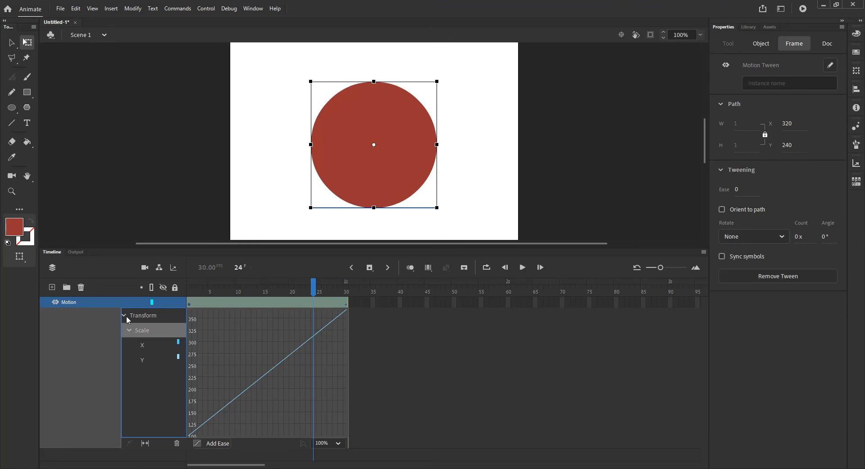
# Step: Examine the Scale property's X and Y curves in the tween graph, separately and together
pyautogui.click(129, 330)
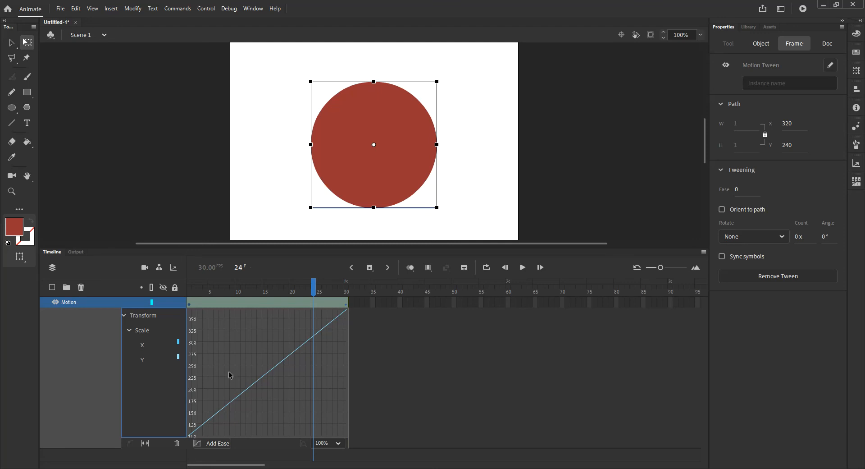
pyautogui.click(147, 346)
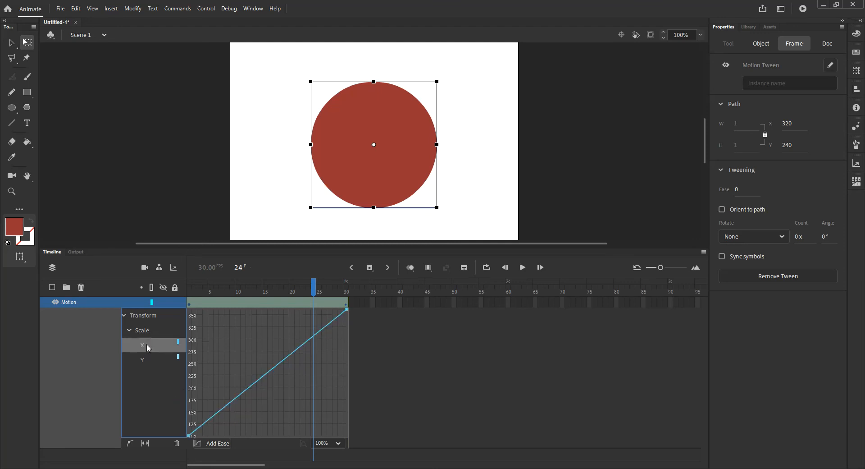
pyautogui.click(151, 361)
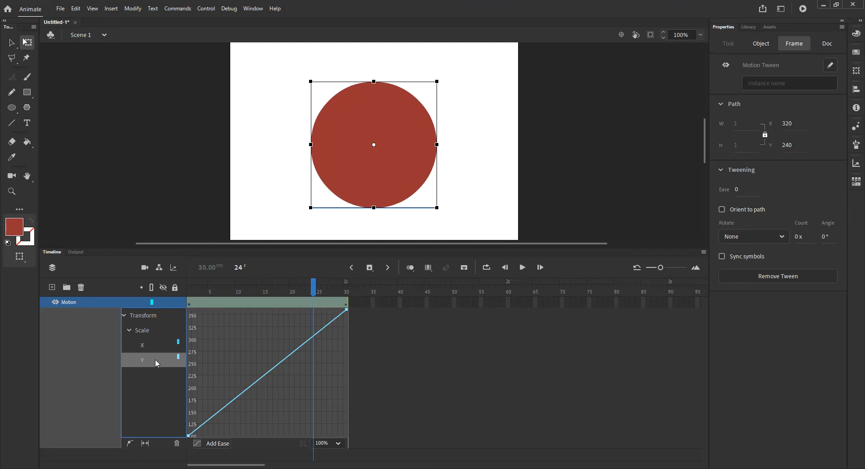
pyautogui.click(147, 332)
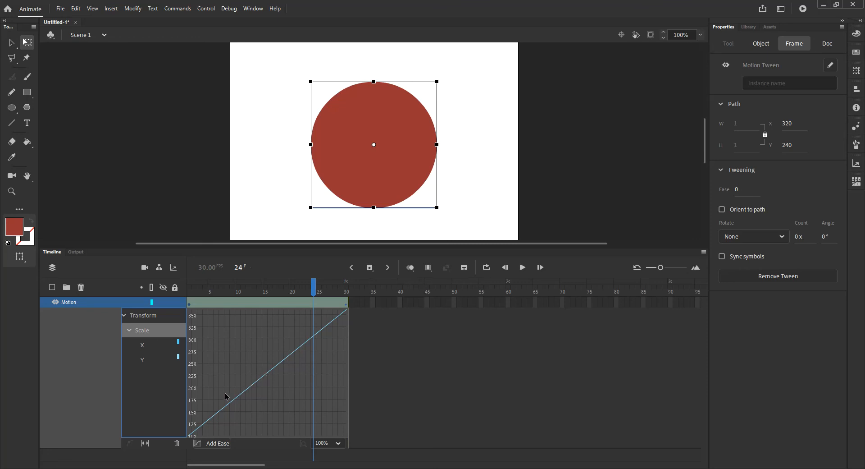
pyautogui.click(151, 345)
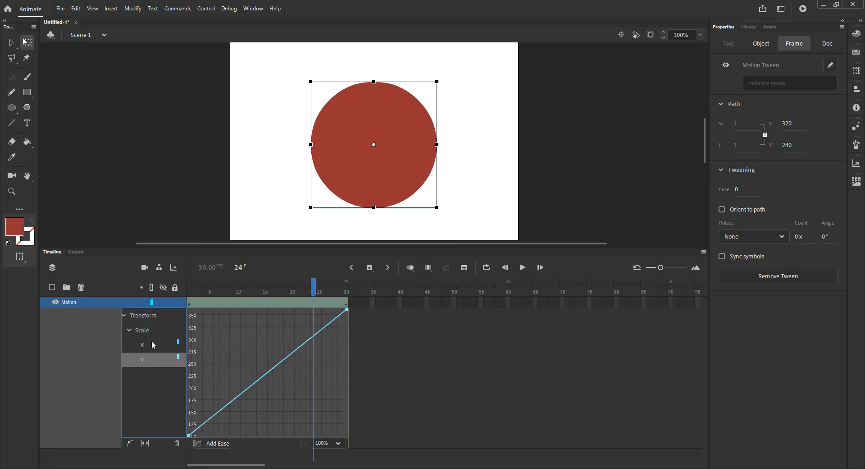
pyautogui.click(154, 360)
pyautogui.click(152, 346)
pyautogui.click(153, 333)
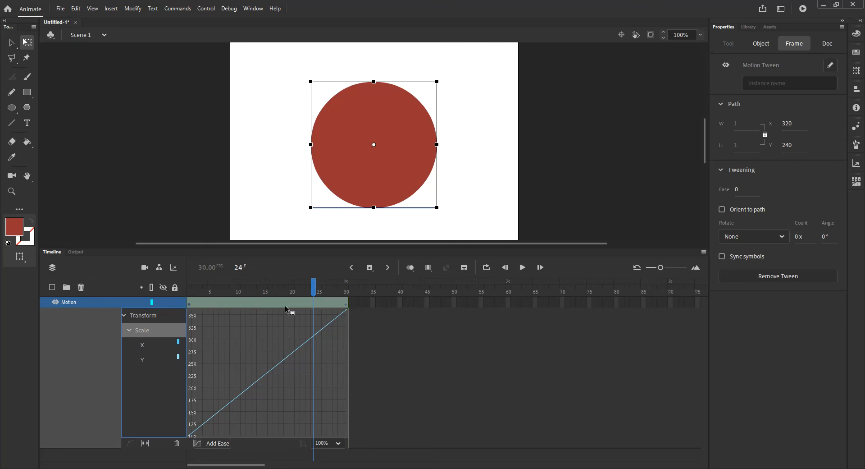
# Step: Try the graph's Fit to View option on the tween span and restore the normal timeline zoom
pyautogui.click(145, 444)
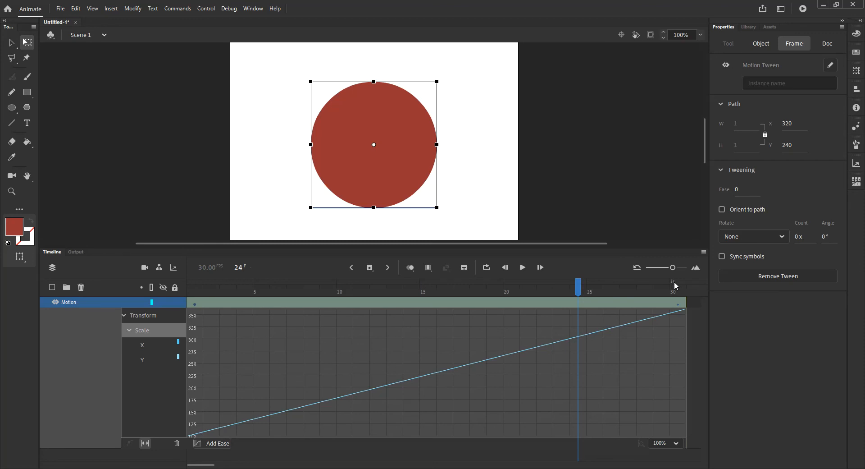
pyautogui.moveTo(673, 268)
pyautogui.mouseDown()
pyautogui.moveTo(654, 270)
pyautogui.moveTo(674, 272)
pyautogui.moveTo(655, 269)
pyautogui.moveTo(670, 271)
pyautogui.moveTo(663, 270)
pyautogui.mouseUp()
pyautogui.click(145, 443)
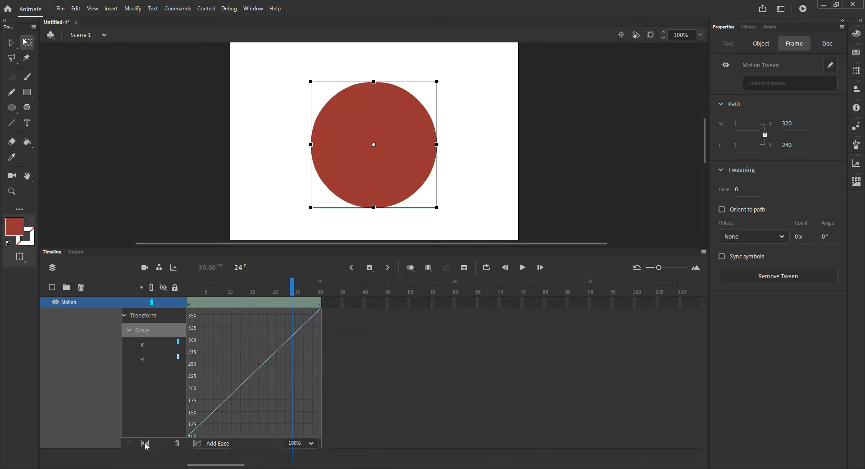
pyautogui.click(145, 443)
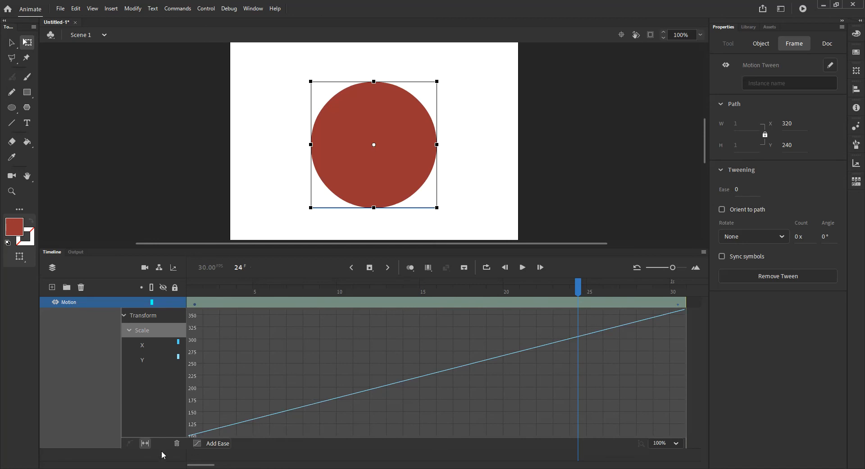
pyautogui.click(146, 443)
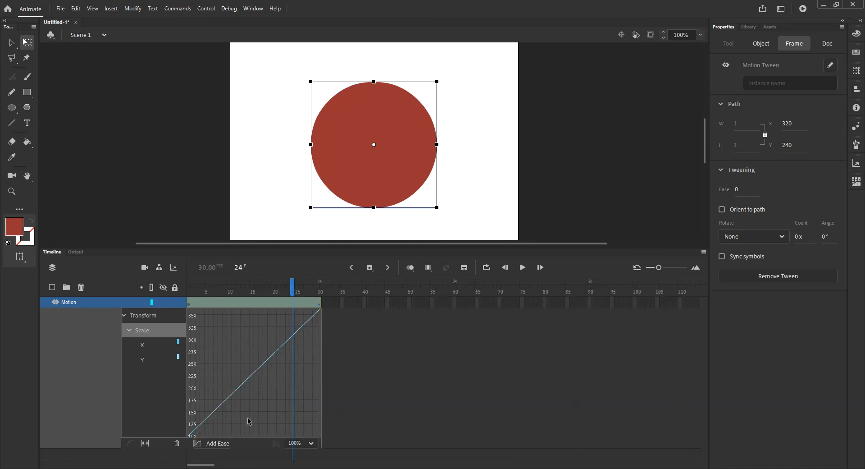
# Step: Apply the Simple (Slow) ease preset to the tween's Scale property
pyautogui.click(213, 444)
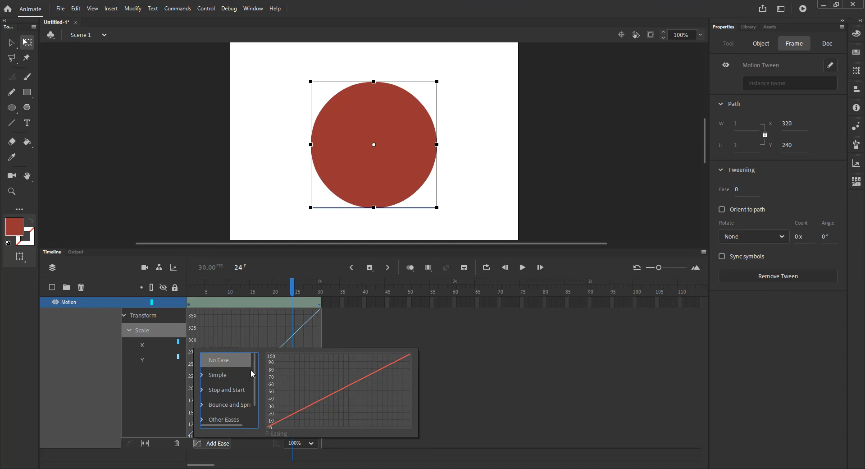
pyautogui.moveTo(254, 368)
pyautogui.mouseDown()
pyautogui.moveTo(253, 396)
pyautogui.moveTo(258, 361)
pyautogui.mouseUp()
pyautogui.click(204, 376)
pyautogui.click(203, 376)
pyautogui.click(204, 376)
pyautogui.click(221, 390)
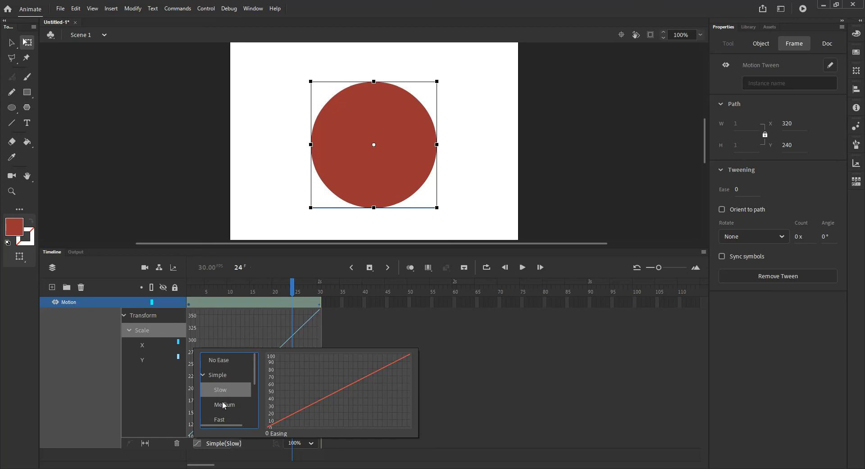
# Step: Try the Simple Medium and Fast presets and the Stop and Start Slow and Medium presets on the Scale property
pyautogui.click(226, 405)
pyautogui.click(225, 418)
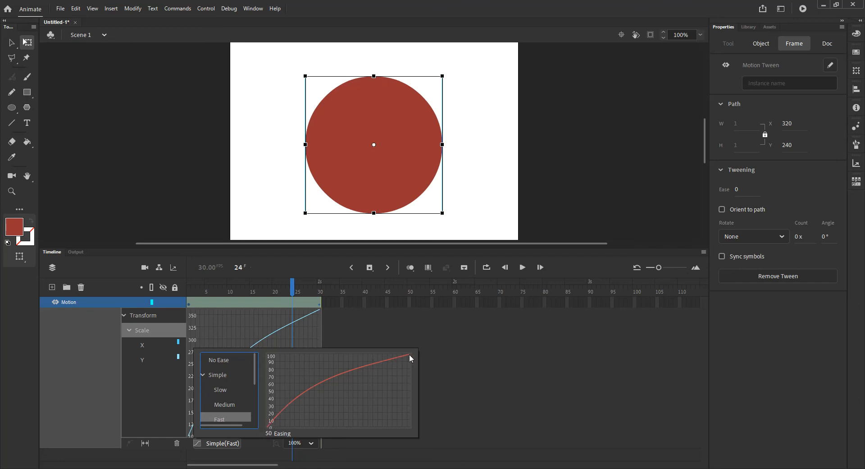
pyautogui.click(204, 375)
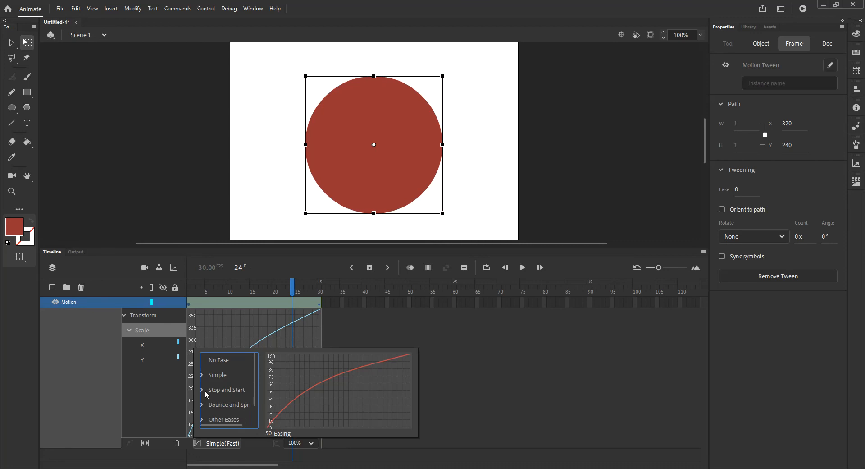
pyautogui.click(205, 391)
pyautogui.click(224, 407)
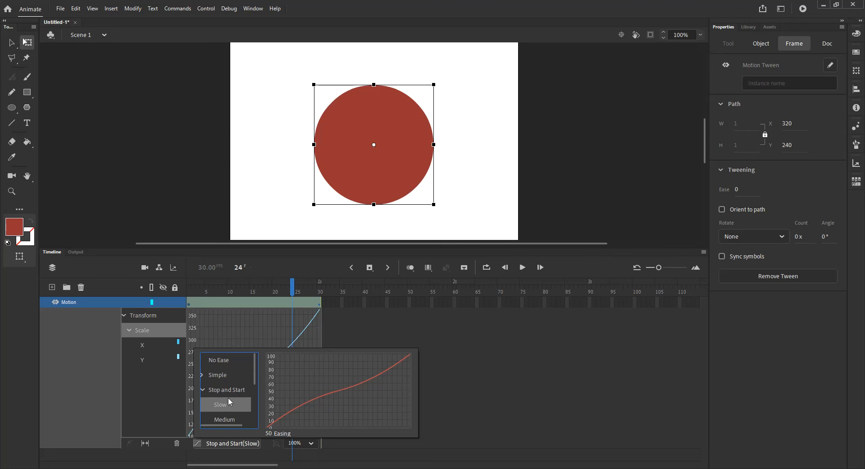
pyautogui.click(222, 419)
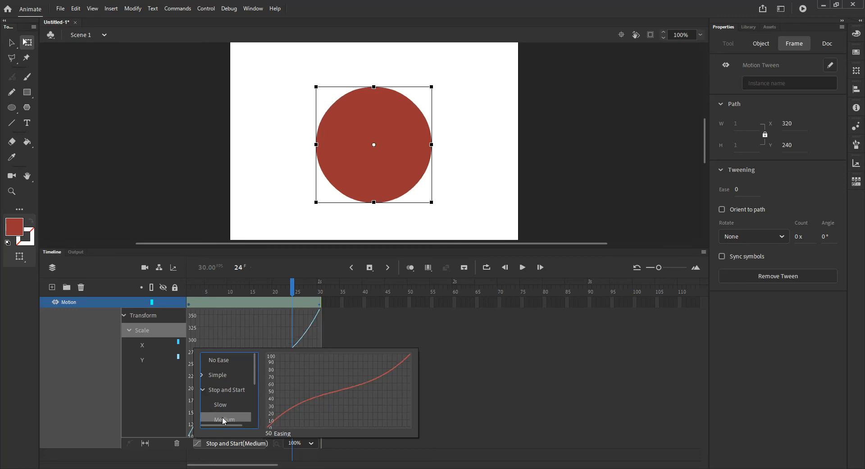
pyautogui.click(202, 392)
# Step: Try the Bounce, BounceIn and Spring ease presets on the Scale property
pyautogui.click(203, 405)
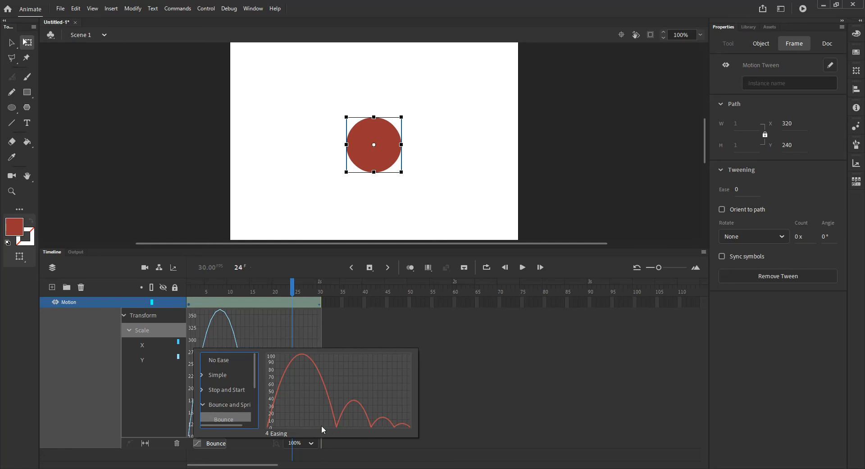
pyautogui.moveTo(257, 375); pyautogui.dragTo(257, 394)
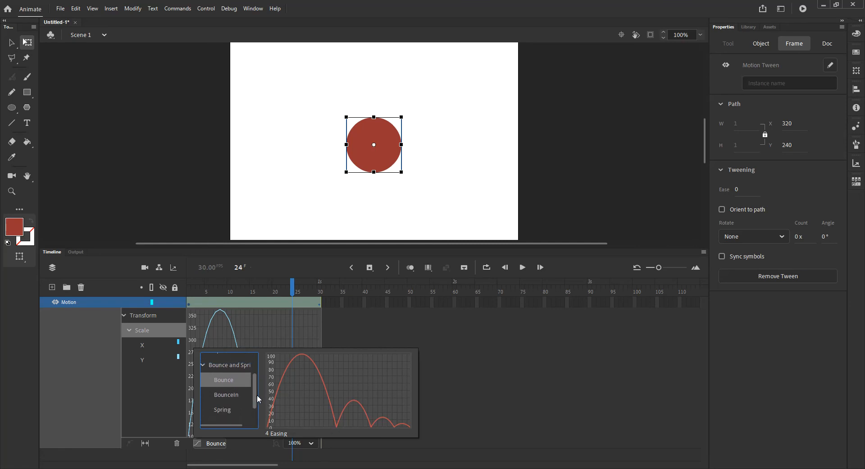
pyautogui.click(223, 394)
pyautogui.click(221, 408)
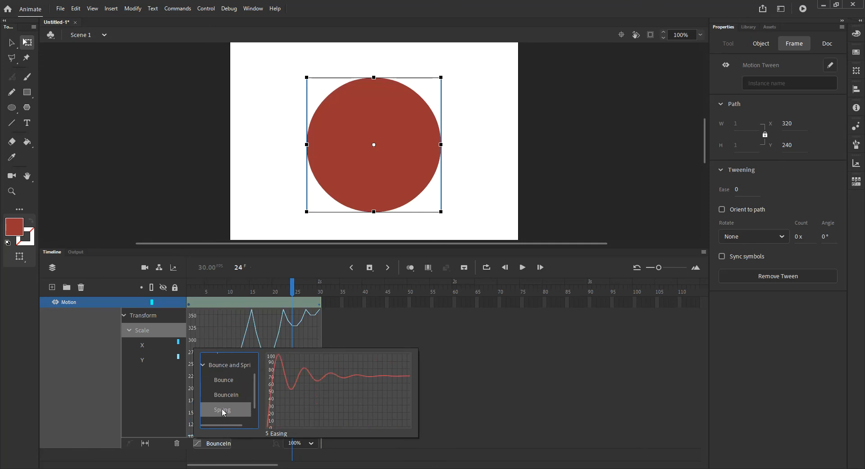
pyautogui.click(203, 366)
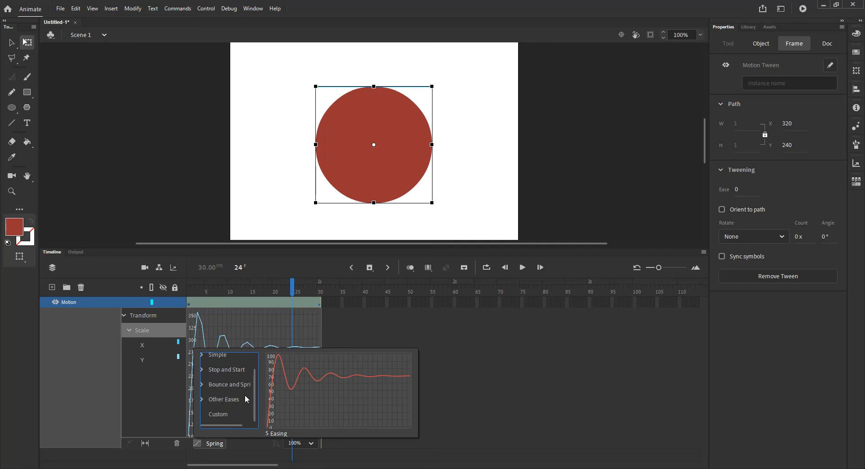
# Step: Try the Sine Wave and Sawtooth Wave presets from Other Eases on the Scale property
pyautogui.click(204, 400)
pyautogui.scroll(-2, 255, 381)
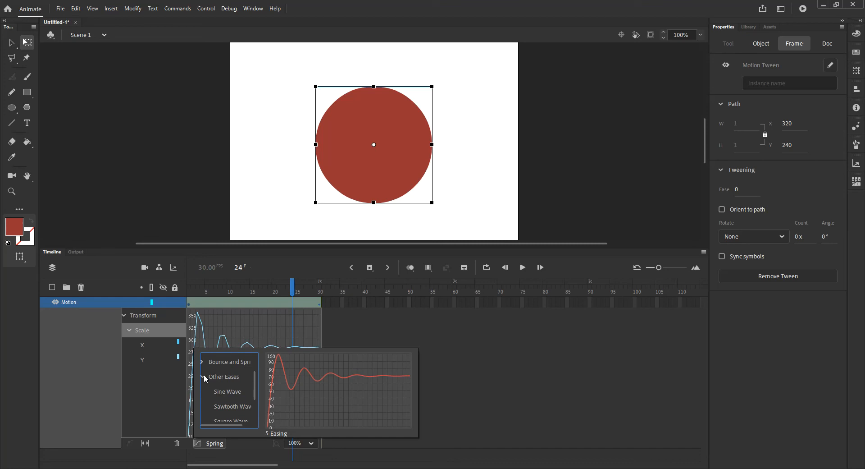
pyautogui.click(228, 395)
pyautogui.click(229, 408)
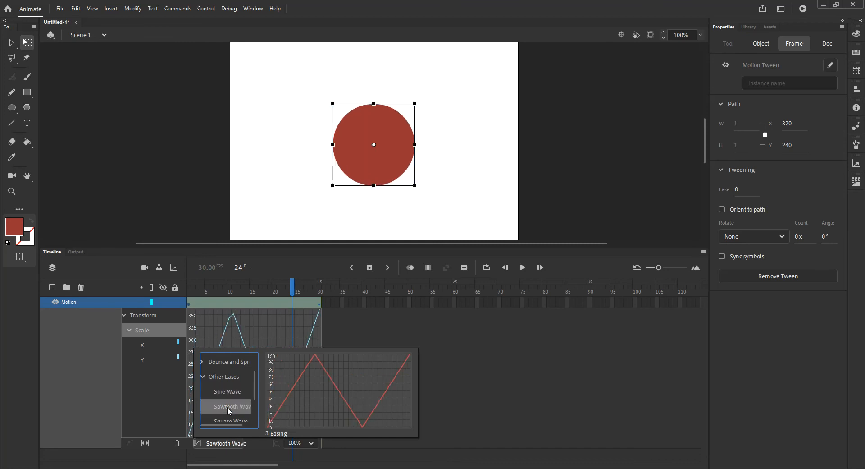
pyautogui.click(204, 377)
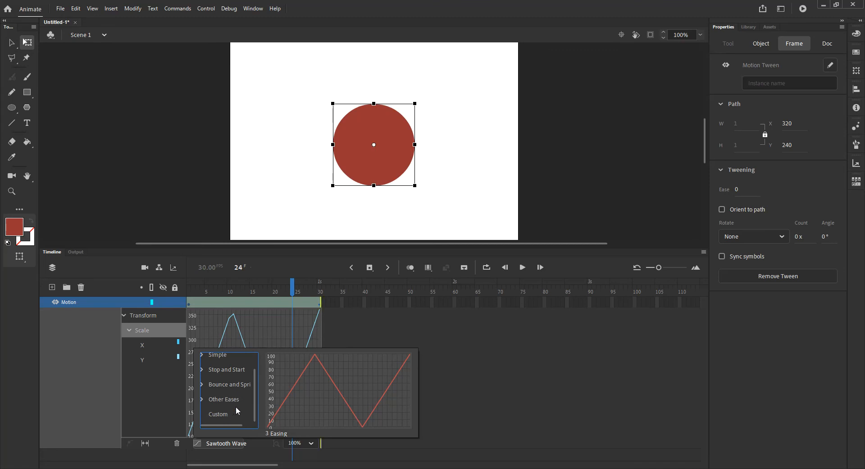
# Step: Reset the Scale property to No Ease and apply a Custom ease to it
pyautogui.scroll(1, 234, 393)
pyautogui.click(218, 362)
pyautogui.scroll(-1, 240, 401)
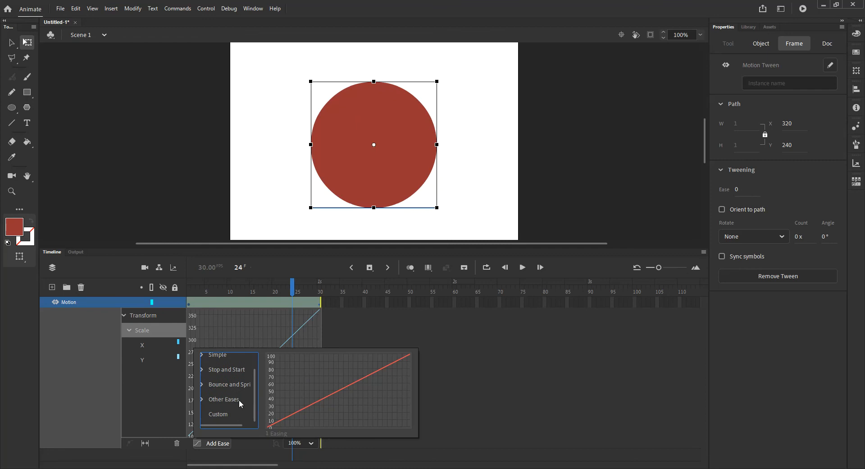
pyautogui.click(218, 414)
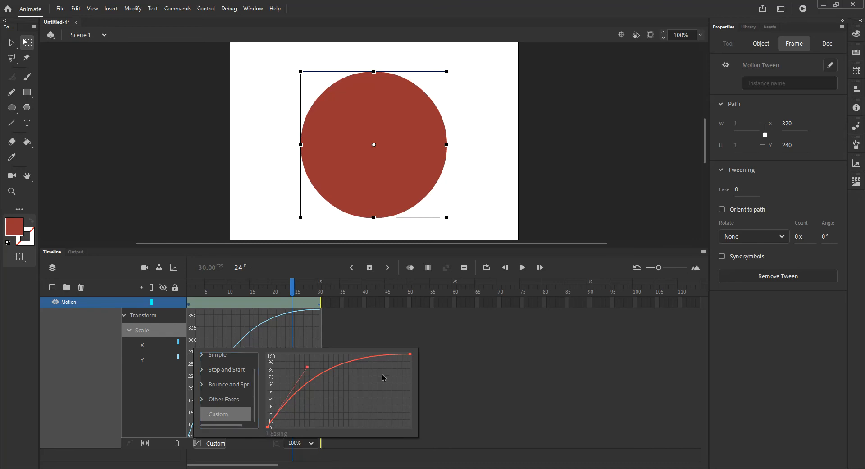
# Step: Try bending the custom ease curve into a slow start and fast finish using its end and start point handles
pyautogui.click(410, 355)
pyautogui.moveTo(352, 356); pyautogui.dragTo(376, 405)
pyautogui.click(268, 426)
pyautogui.moveTo(308, 367); pyautogui.dragTo(319, 421)
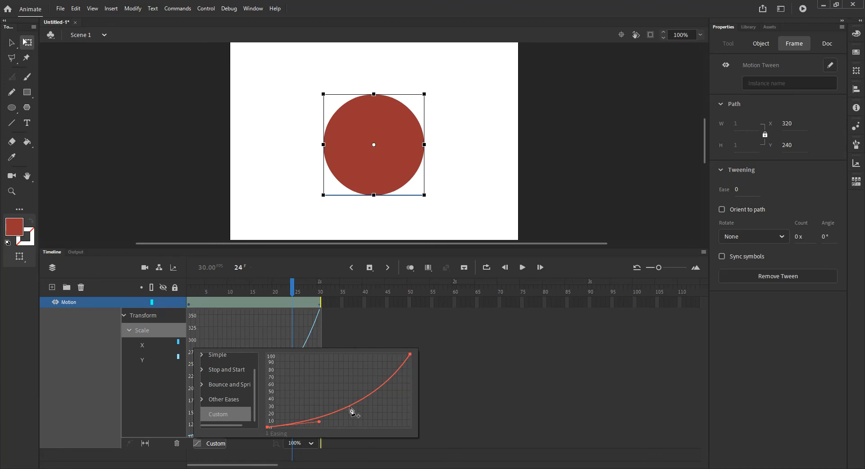
# Step: Try adding a middle anchor point to the custom ease curve, reshape it by its position and handles, and remove it
pyautogui.click(353, 405)
pyautogui.moveTo(327, 421); pyautogui.dragTo(356, 429)
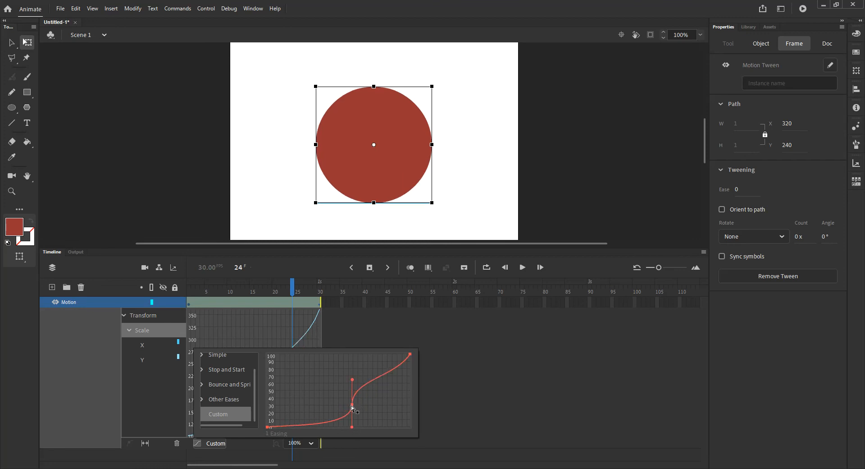
pyautogui.moveTo(353, 407)
pyautogui.mouseDown()
pyautogui.moveTo(337, 387)
pyautogui.moveTo(350, 395)
pyautogui.moveTo(335, 396)
pyautogui.moveTo(346, 397)
pyautogui.moveTo(348, 420)
pyautogui.moveTo(334, 396)
pyautogui.moveTo(290, 397)
pyautogui.moveTo(380, 397)
pyautogui.moveTo(332, 396)
pyautogui.moveTo(339, 399)
pyautogui.mouseUp()
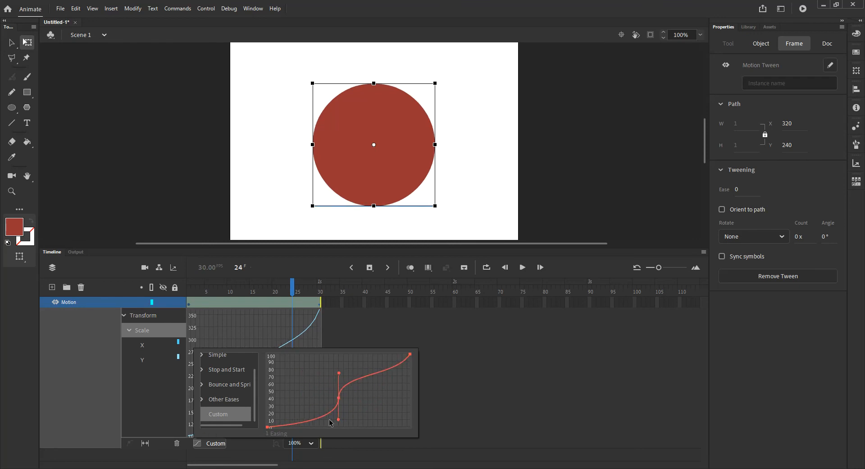
pyautogui.moveTo(339, 419); pyautogui.dragTo(320, 380)
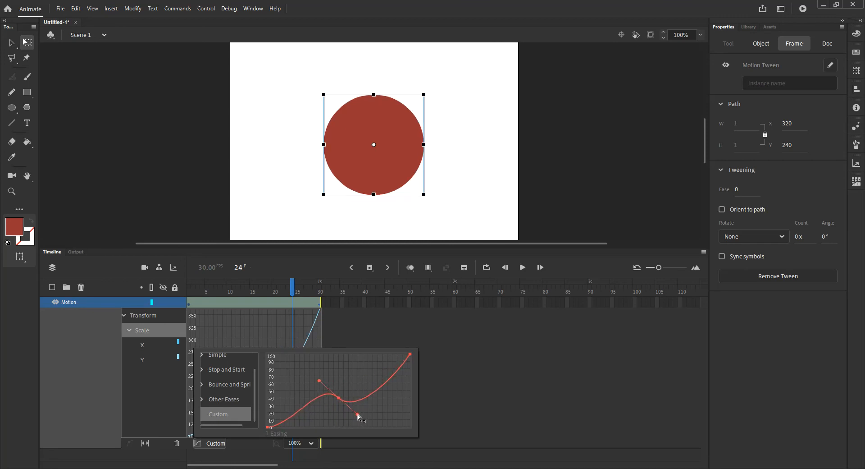
pyautogui.moveTo(361, 418); pyautogui.dragTo(356, 415)
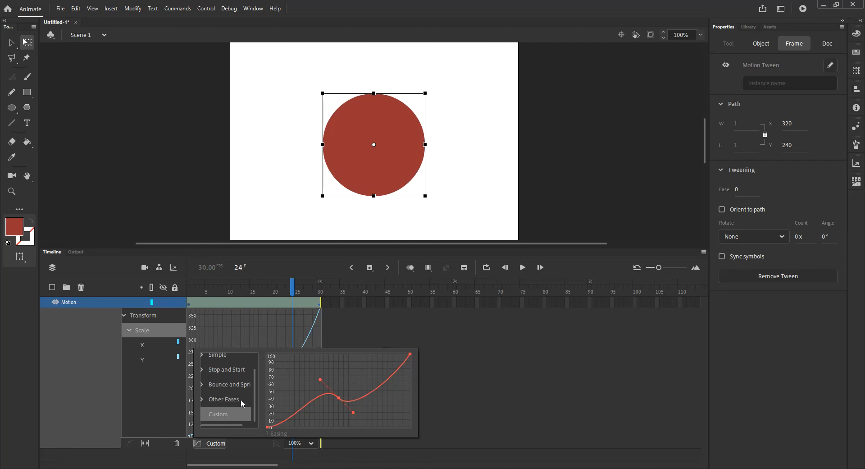
pyautogui.moveTo(254, 405)
pyautogui.mouseDown()
pyautogui.moveTo(254, 382)
pyautogui.moveTo(254, 418)
pyautogui.mouseUp()
pyautogui.moveTo(338, 397)
pyautogui.mouseDown()
pyautogui.moveTo(336, 417)
pyautogui.moveTo(338, 408)
pyautogui.moveTo(507, 398)
pyautogui.moveTo(261, 406)
pyautogui.moveTo(347, 406)
pyautogui.mouseUp()
pyautogui.keyDown('ctrl'); pyautogui.click(347, 405); pyautogui.keyUp('ctrl')
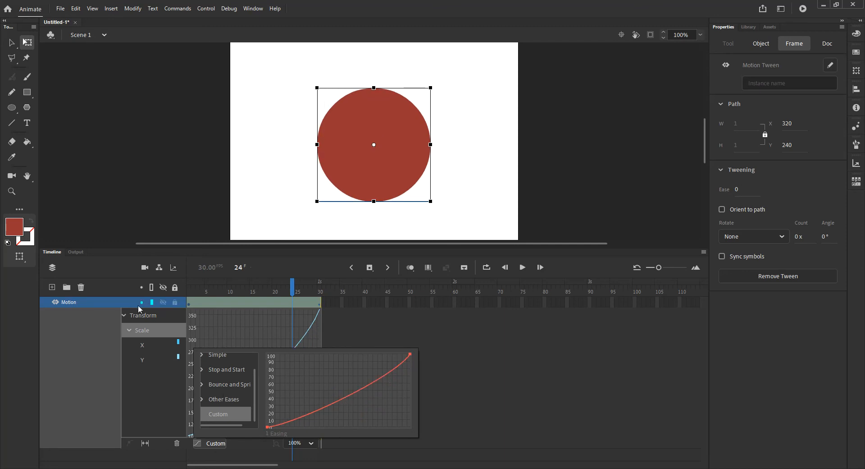
# Step: Reshape the custom ease curve to rise steeply at the start and level off at 100, and close the ease editor
pyautogui.click(270, 427)
pyautogui.moveTo(296, 423); pyautogui.dragTo(291, 366)
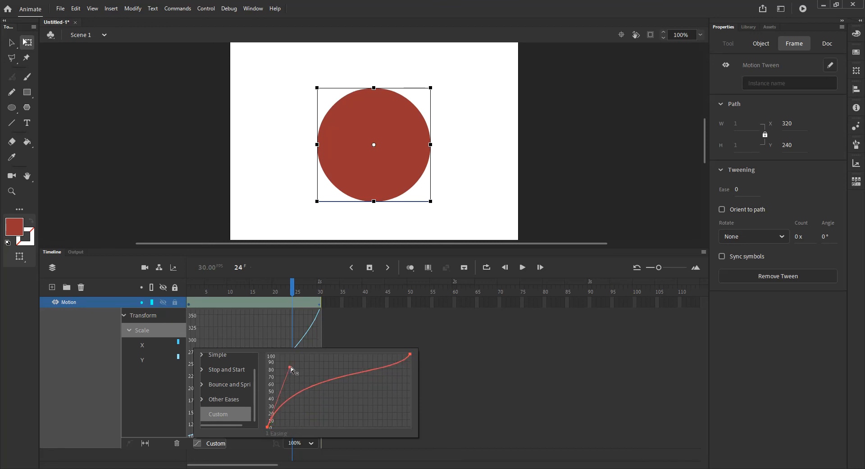
pyautogui.click(410, 354)
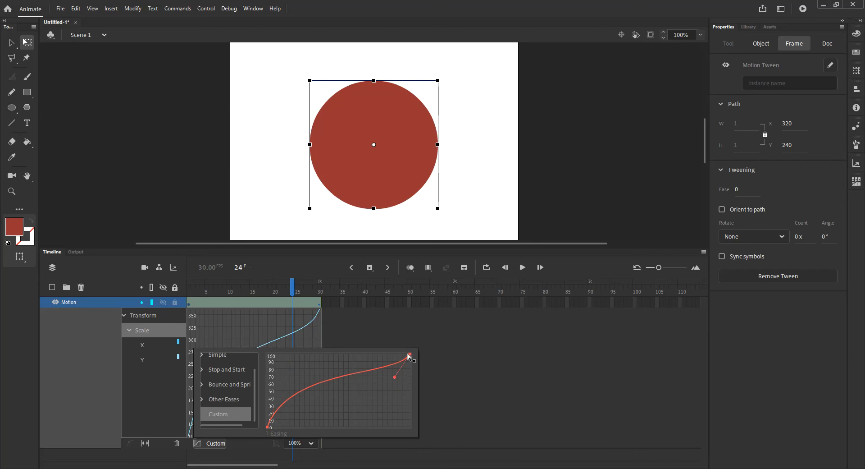
pyautogui.moveTo(394, 377); pyautogui.dragTo(363, 354)
pyautogui.click(268, 427)
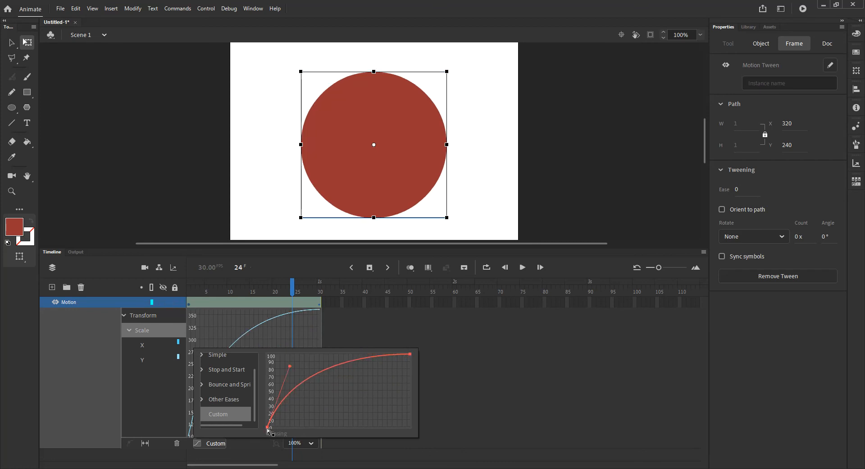
pyautogui.moveTo(291, 370); pyautogui.dragTo(302, 356)
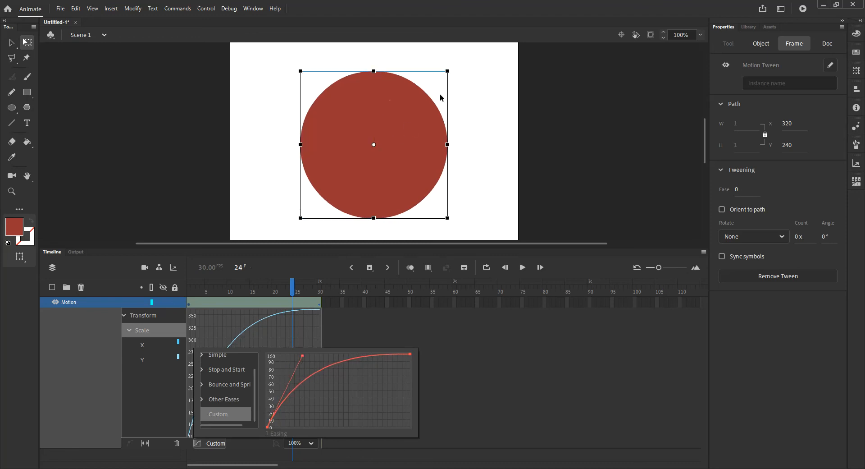
pyautogui.moveTo(303, 358); pyautogui.dragTo(299, 357)
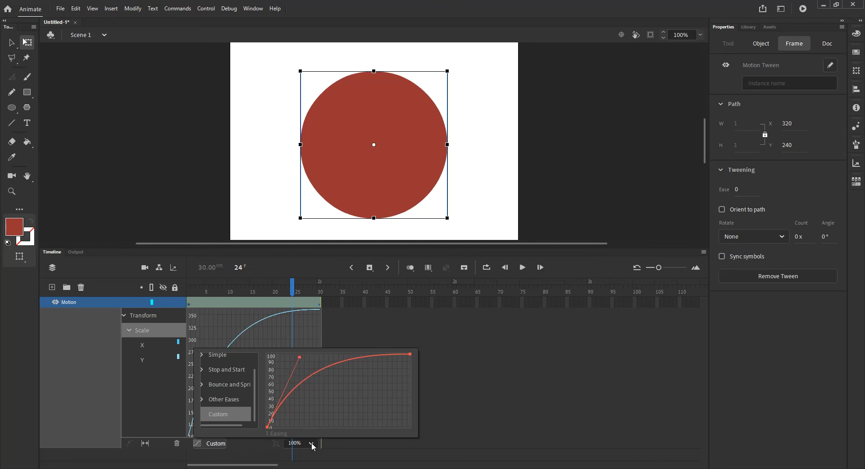
pyautogui.click(255, 446)
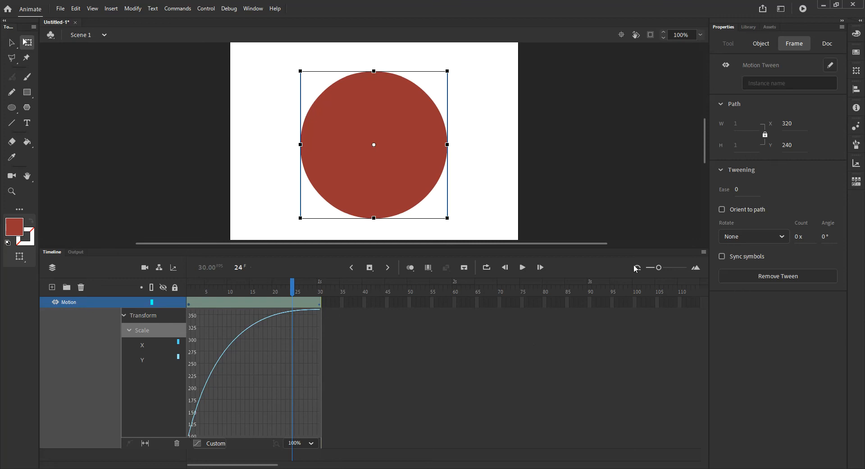
# Step: Play the 30-frame tween repeatedly to preview the custom scale easing
pyautogui.click(522, 268)
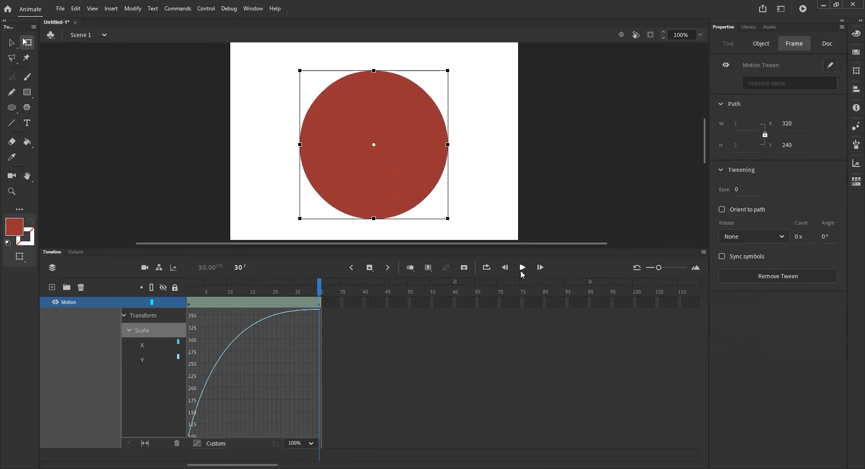
pyautogui.click(523, 271)
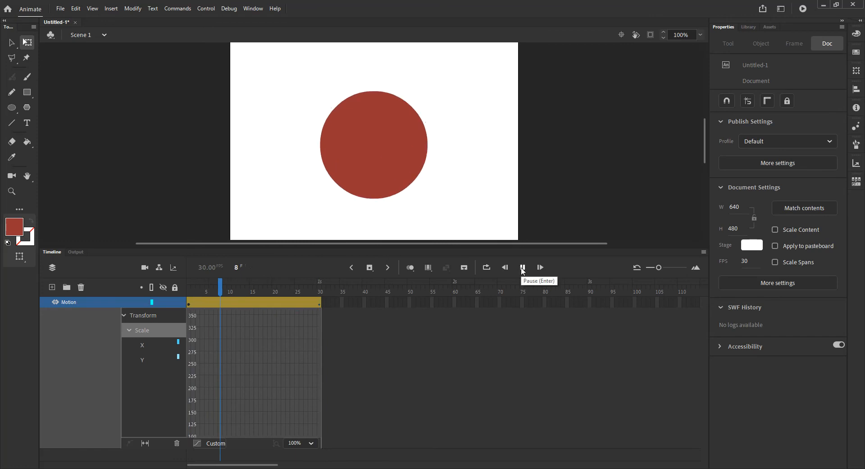
pyautogui.click(522, 271)
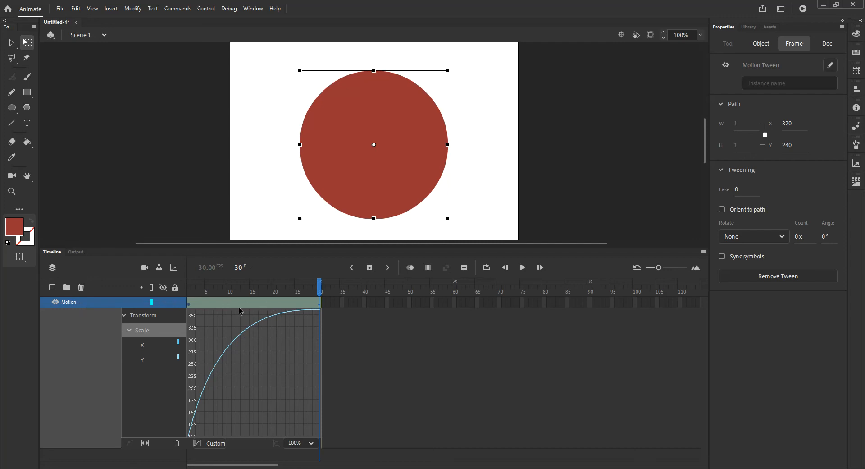
# Step: Collapse the Motion layer's tween graph, and enlarge the workspace above a shorter timeline with the stage centred
pyautogui.doubleClick(253, 302)
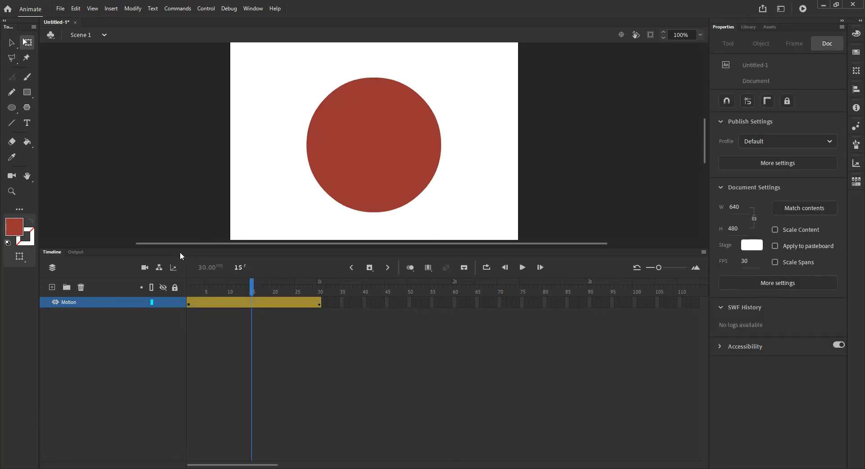
pyautogui.moveTo(186, 247); pyautogui.dragTo(186, 379)
pyautogui.click(624, 35)
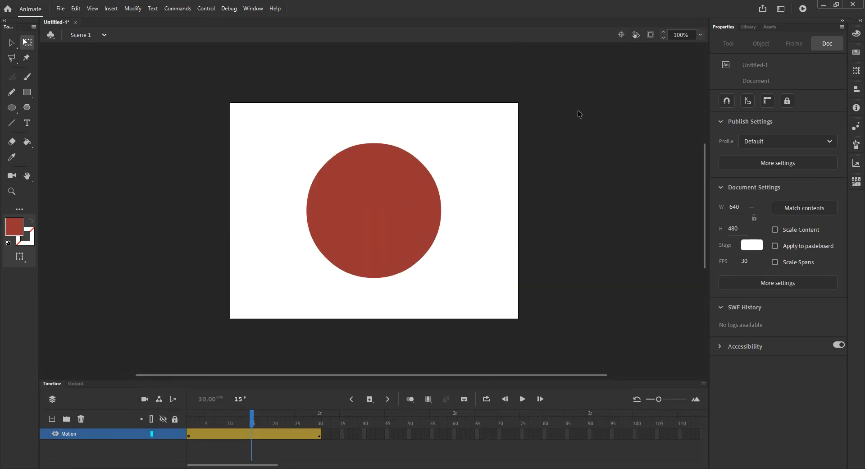